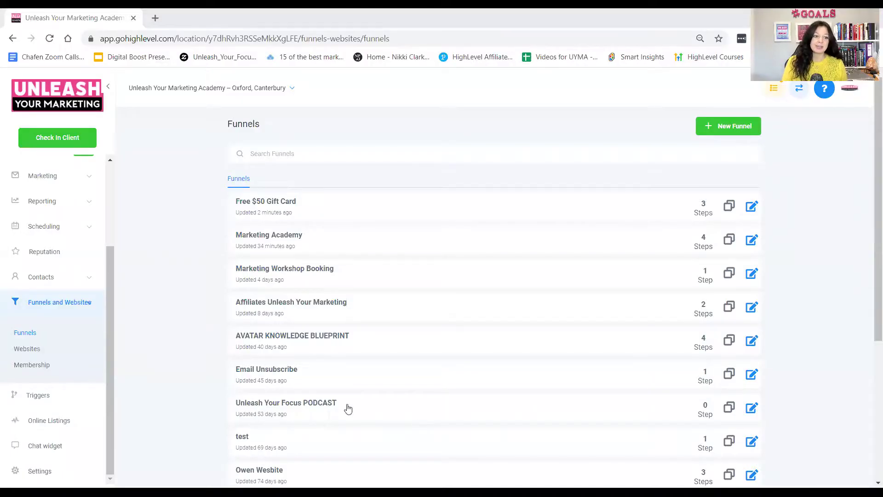
- Start a new funnel from the Funnels list to bring up the Create New Funnel dialog
scroll(54, 227, "up", 3)
scroll(54, 228, "down", 3)
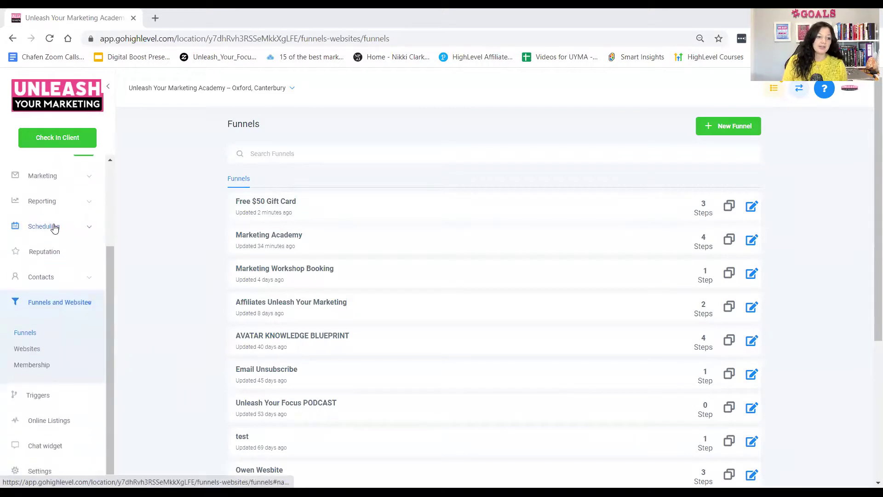
scroll(58, 289, "up", 3)
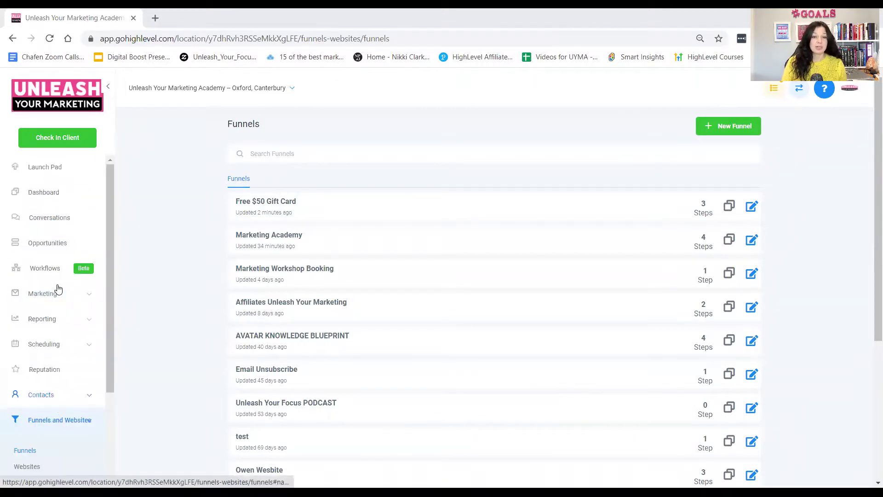
scroll(44, 325, "down", 3)
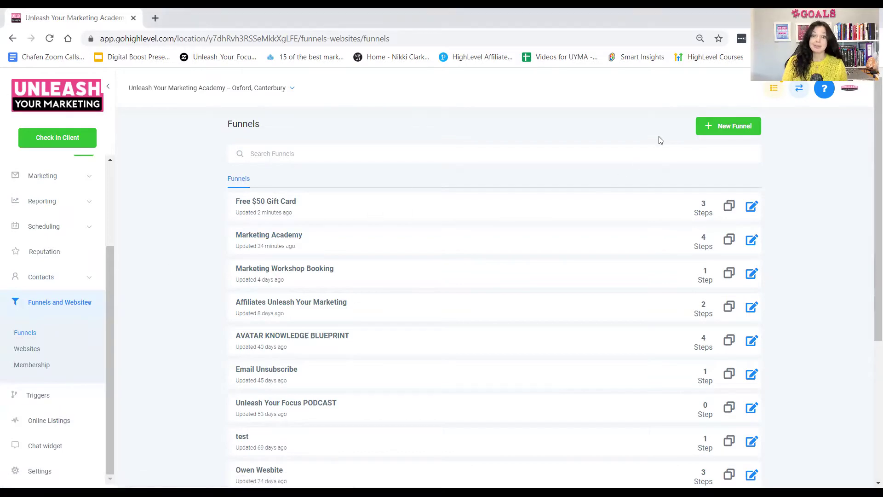
left_click(729, 129)
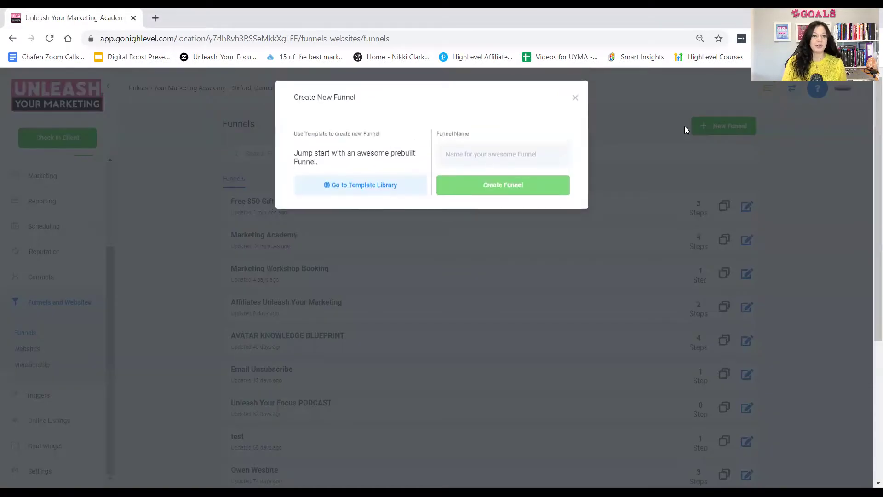
- Pick the Construction Landing Funnel template from the Construction category and agree to its free-template terms
left_click(348, 187)
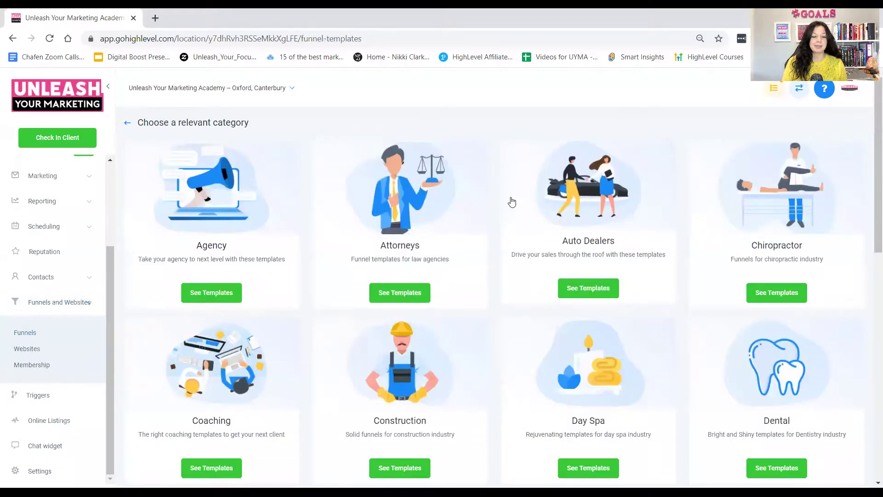
scroll(597, 289, "down", 4)
left_click(393, 290)
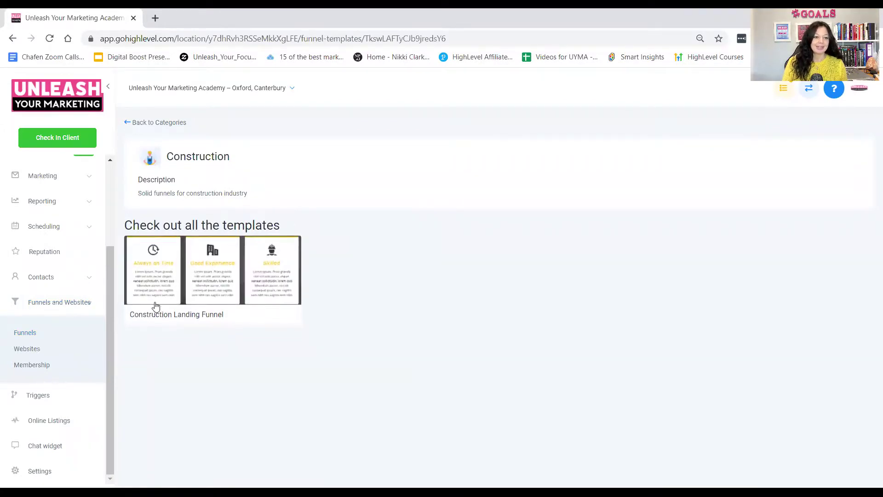
left_click(155, 306)
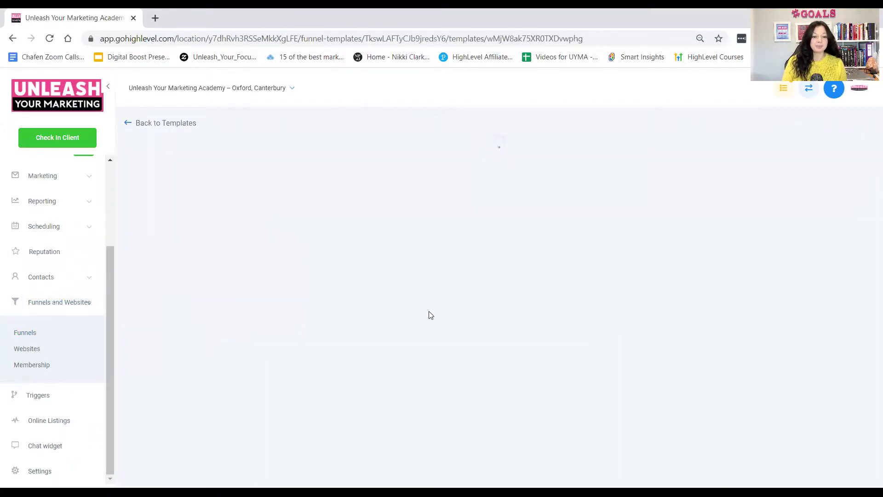
scroll(612, 285, "down", 20)
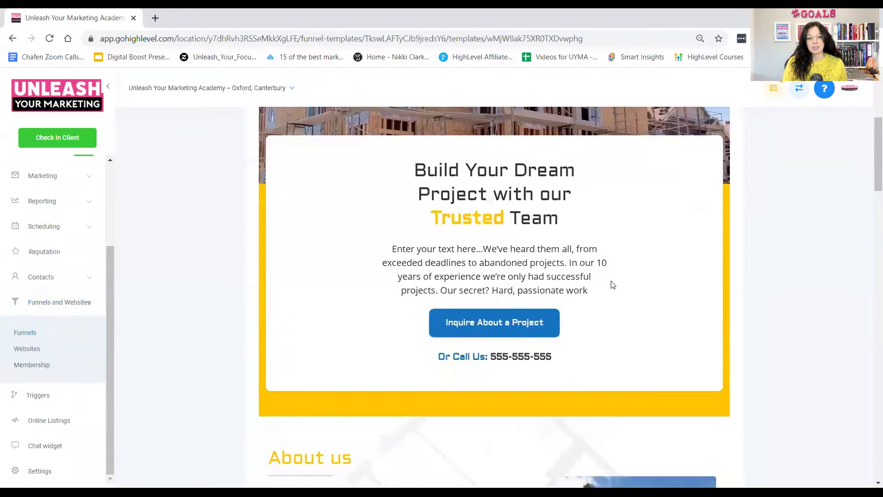
scroll(612, 285, "down", 20)
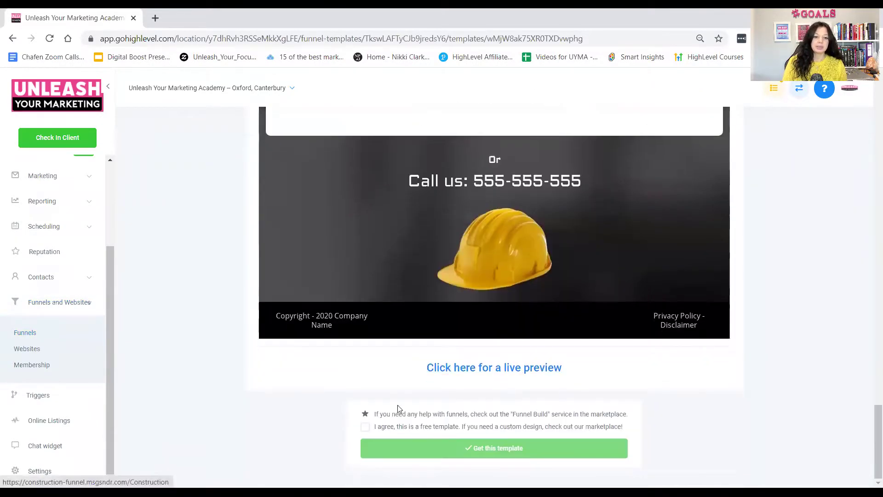
left_click(366, 427)
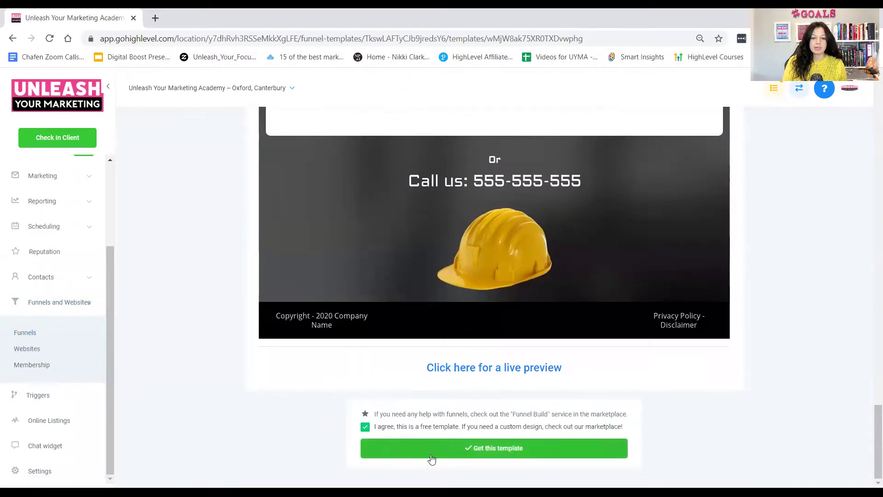
- Get the Construction template as a new funnel and open the resulting Construction funnel
left_click(455, 449)
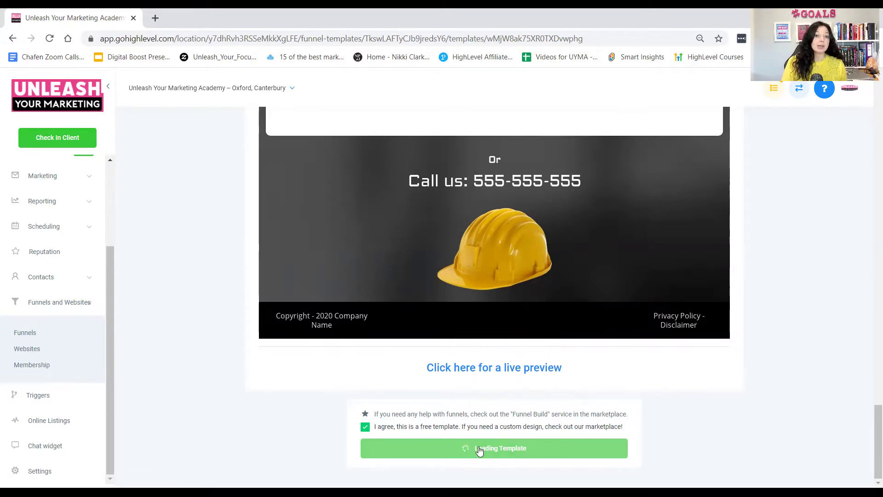
scroll(483, 288, "up", 10)
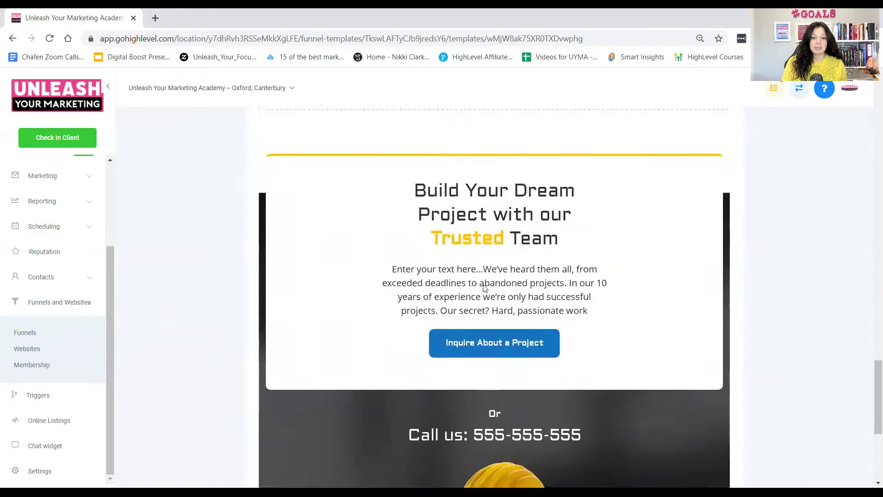
scroll(483, 285, "up", 3)
scroll(483, 285, "down", 12)
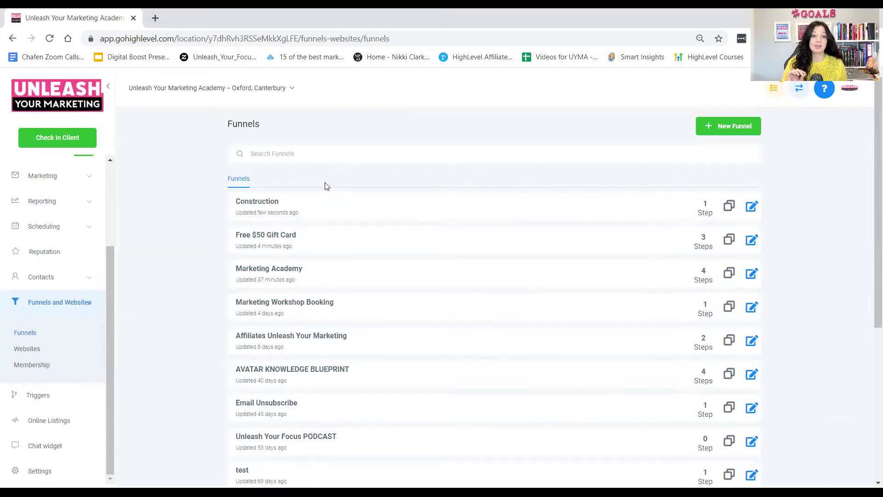
left_click(245, 202)
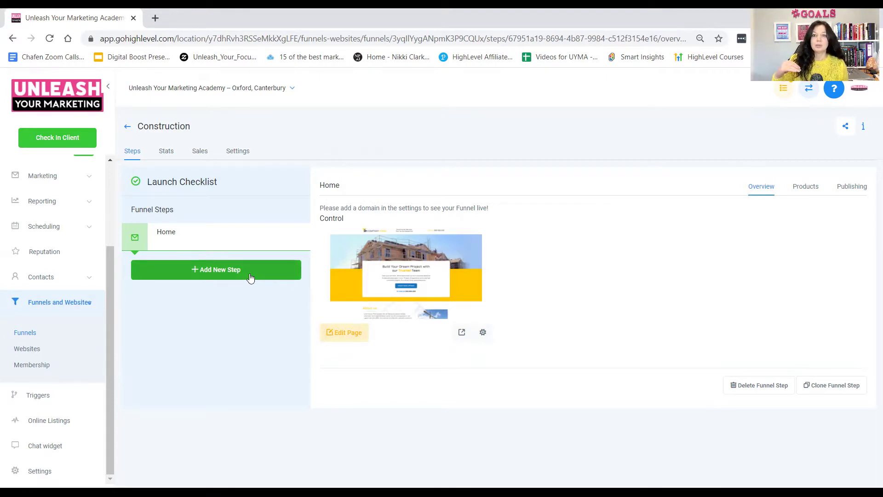
- Edit the Construction funnel's Home step in the page builder
left_click(338, 343)
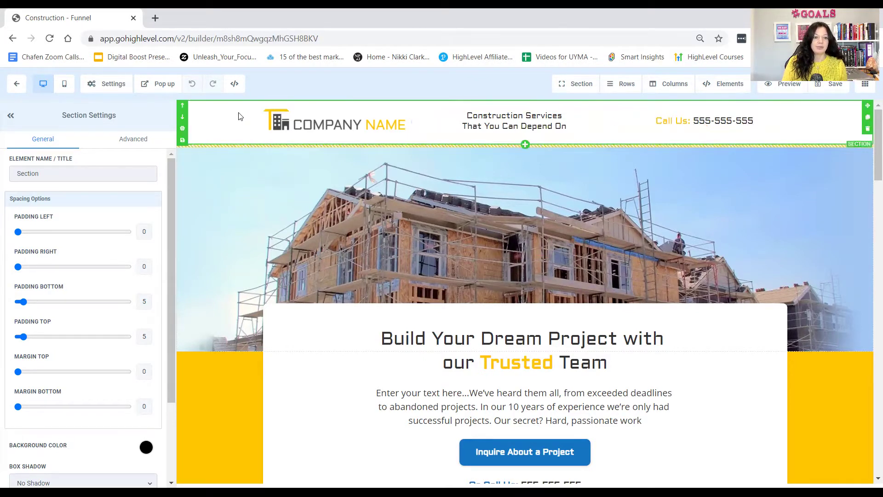
- Swap the header's COMPANY NAME logo for the construction-worker icon
left_click(275, 132)
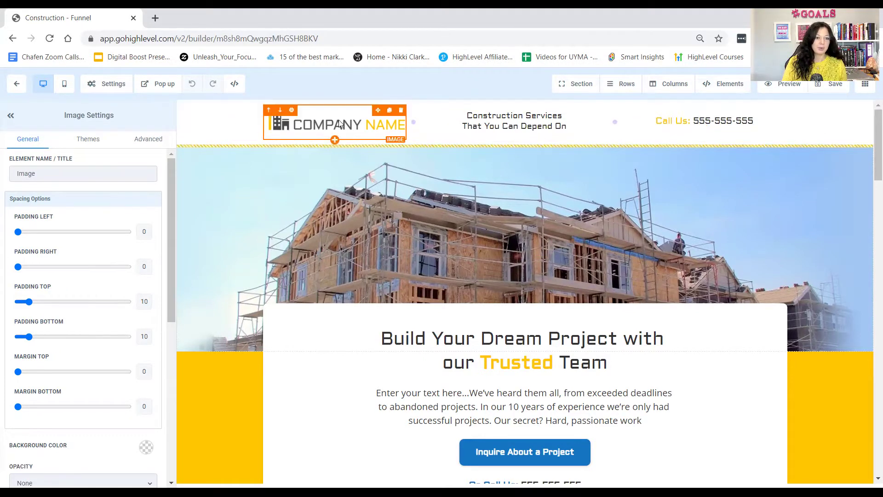
scroll(88, 314, "down", 7)
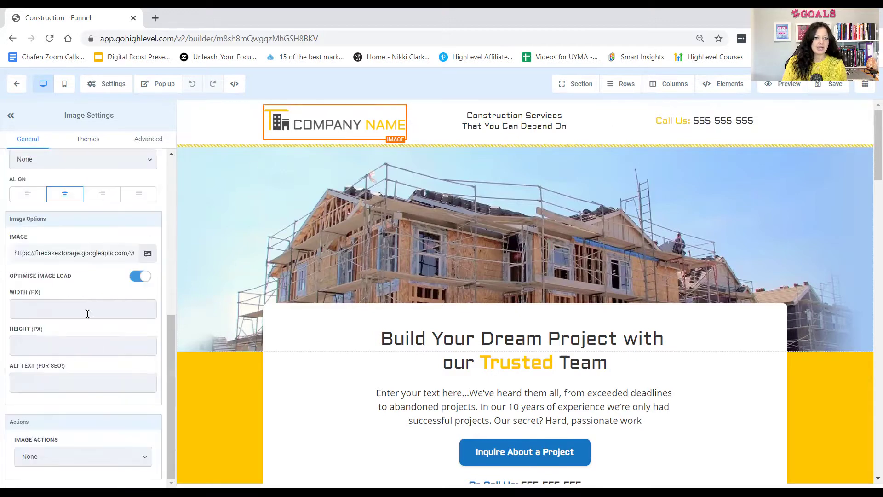
left_click(148, 253)
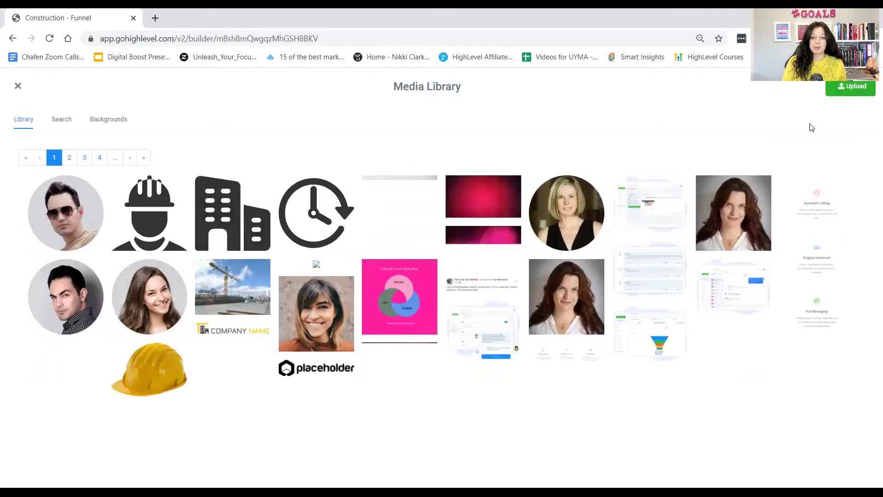
mouse_move(572, 301)
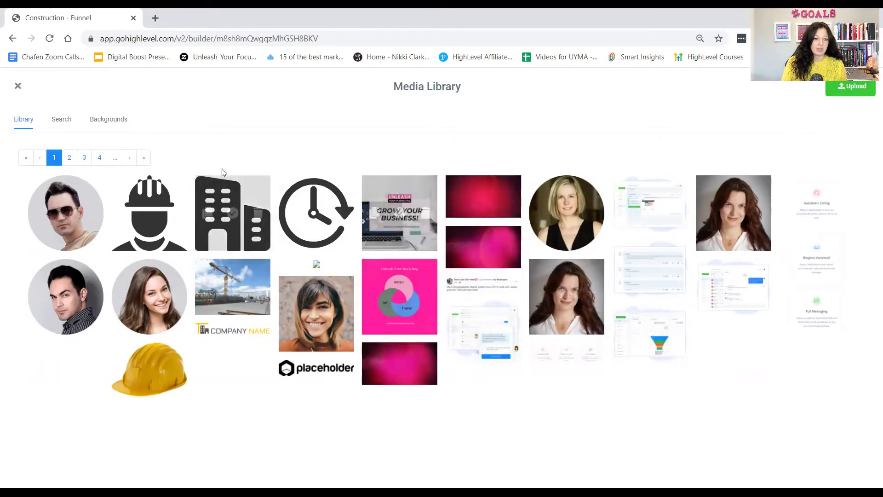
mouse_move(291, 365)
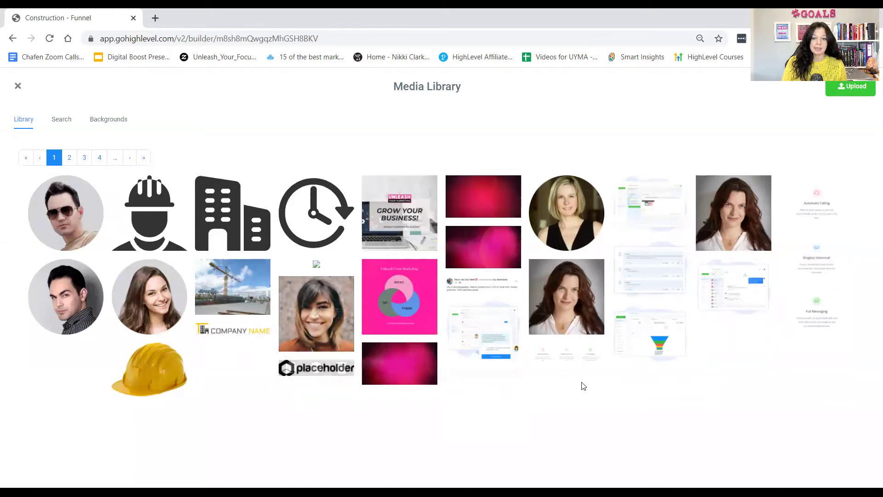
mouse_move(155, 219)
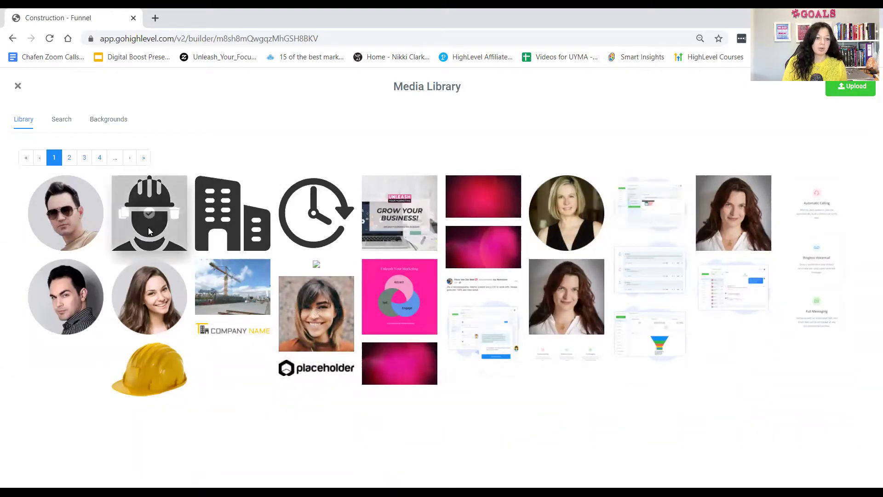
left_click(154, 217)
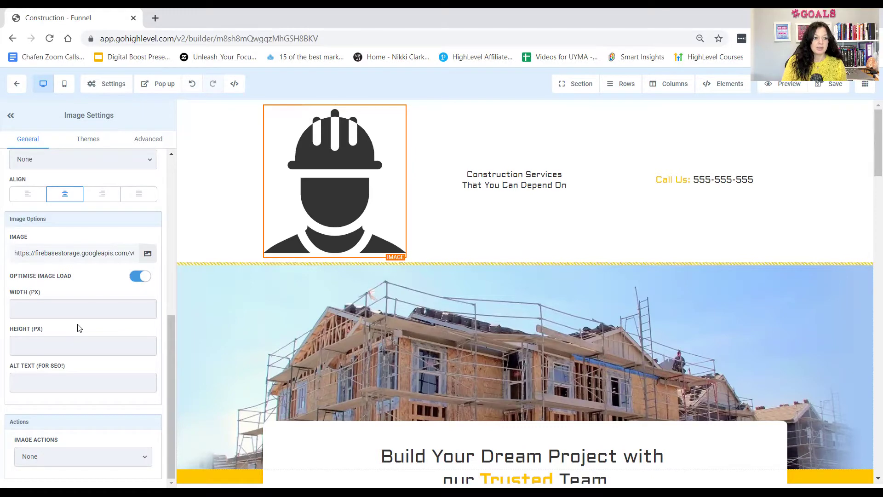
- Set the header logo's width to 40 px
left_click(31, 305)
type("20")
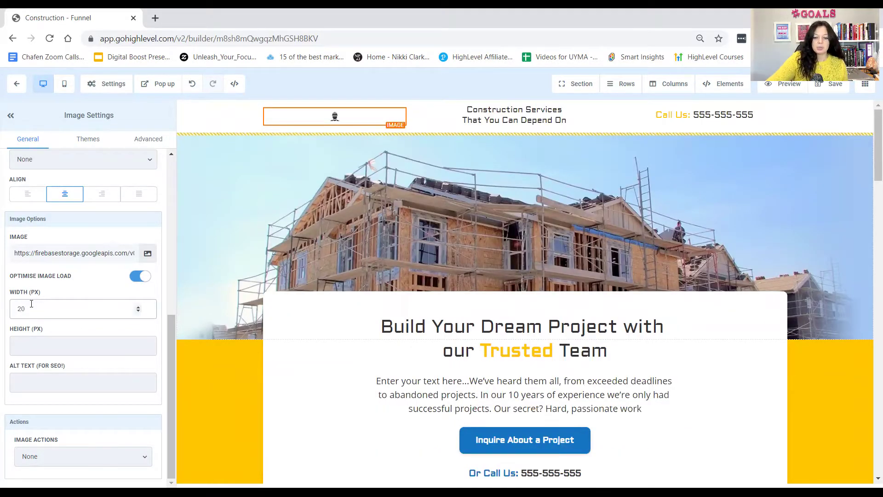
key("BackSpace")
key("BackSpace")
type("40")
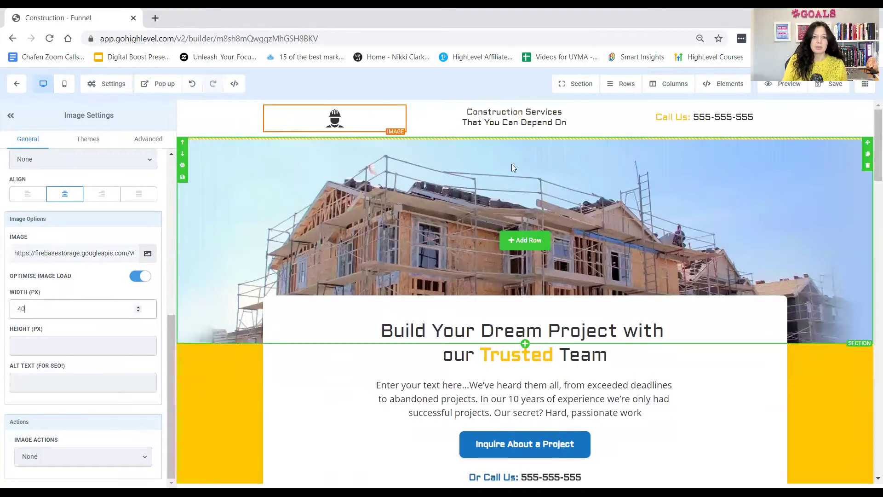
left_click(524, 111)
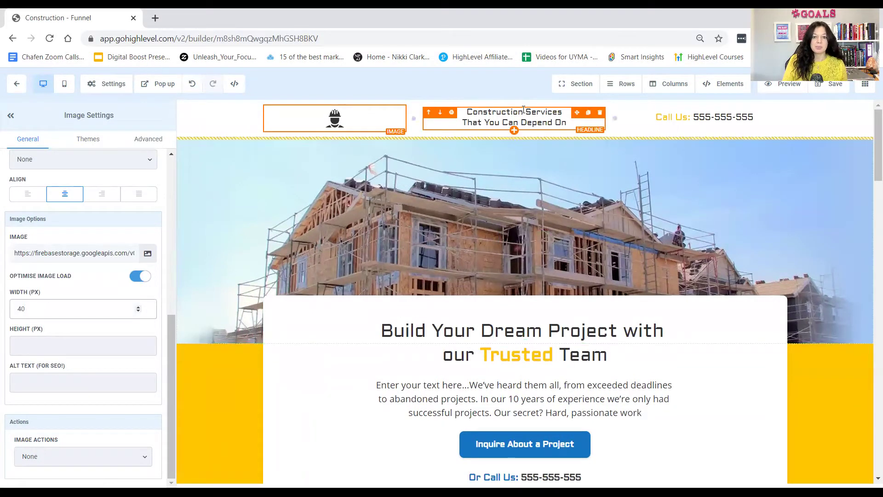
left_click(342, 123)
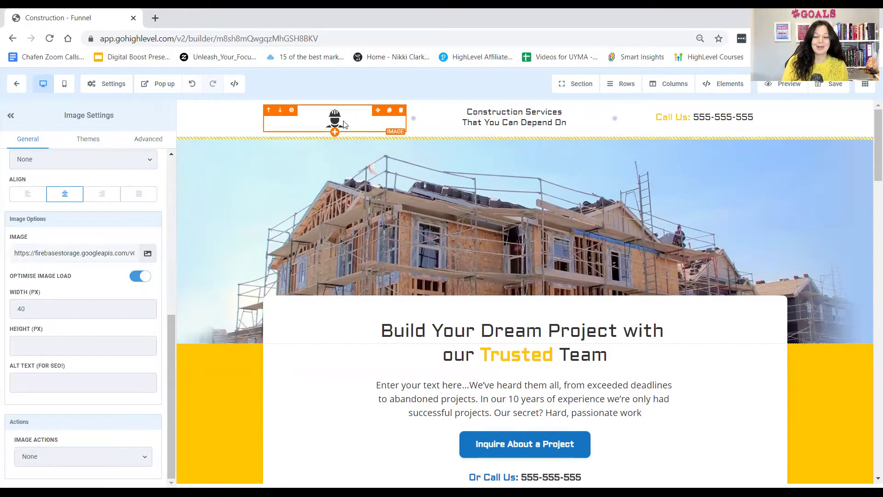
left_click(671, 256)
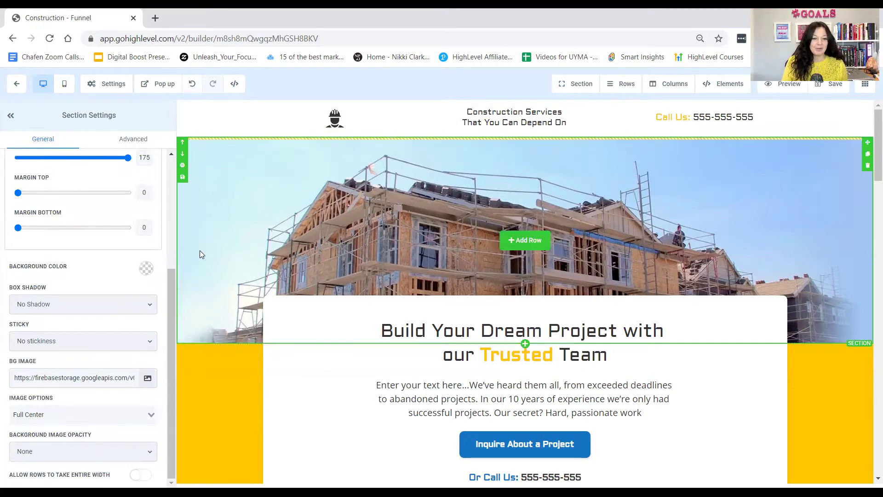
- Clear the hero section's BG Image URL so the section has no background photo
scroll(295, 276, "down", 5)
scroll(266, 299, "up", 5)
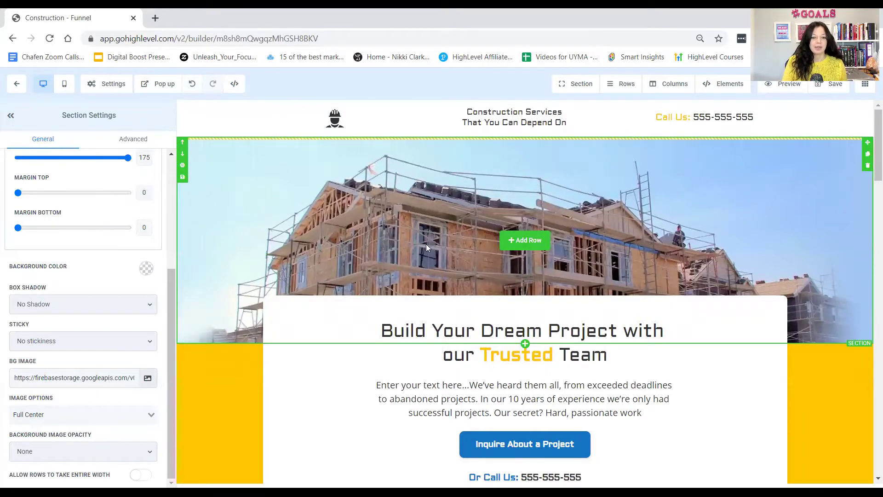
mouse_move(184, 165)
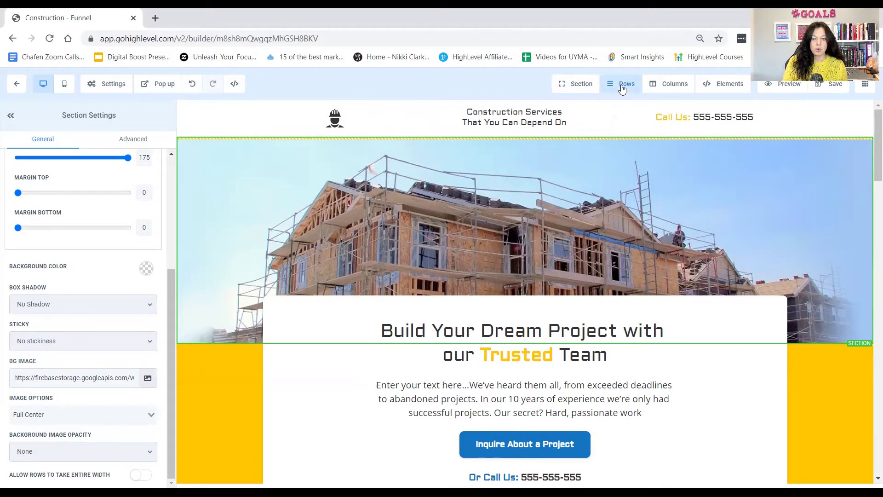
scroll(605, 200, "down", 6)
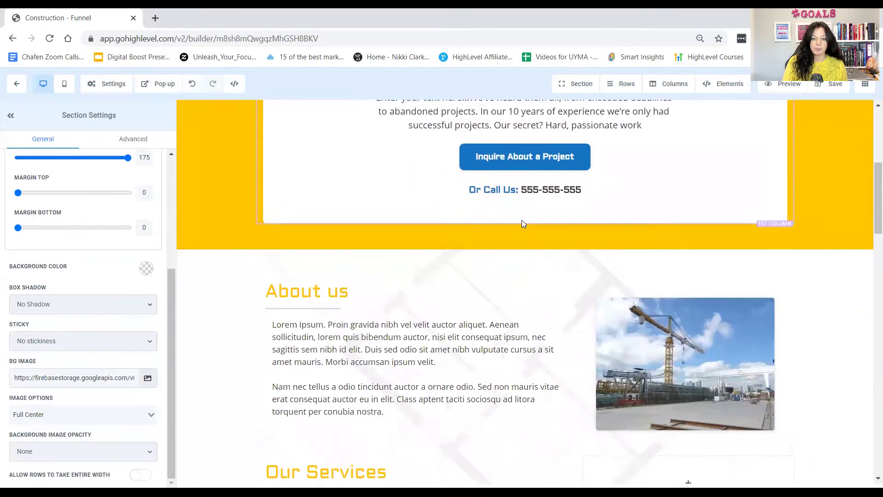
scroll(535, 240, "up", 6)
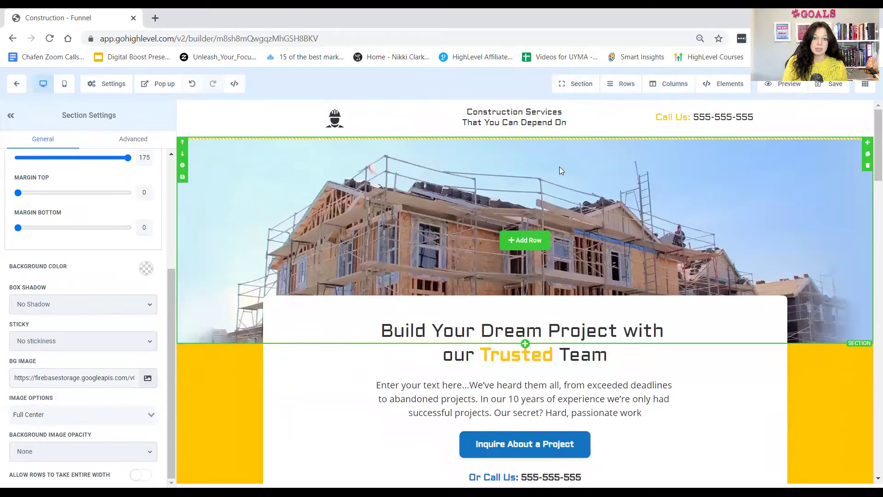
scroll(285, 263, "down", 6)
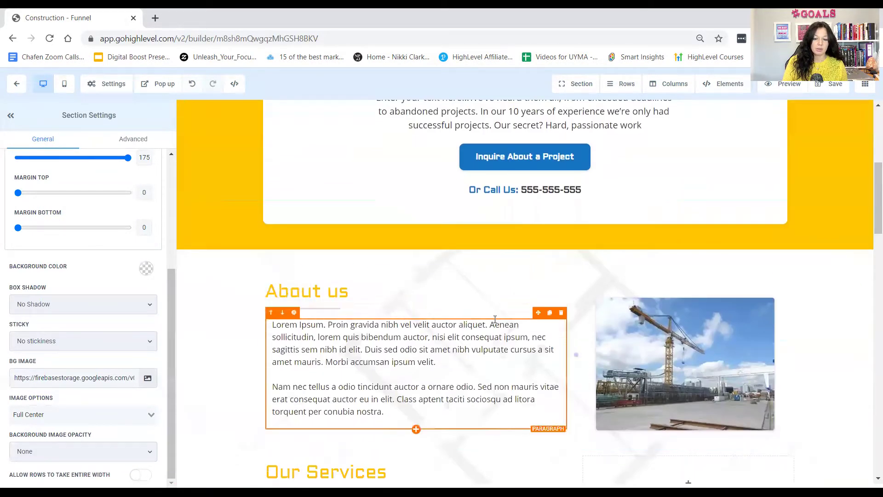
scroll(529, 316, "down", 4)
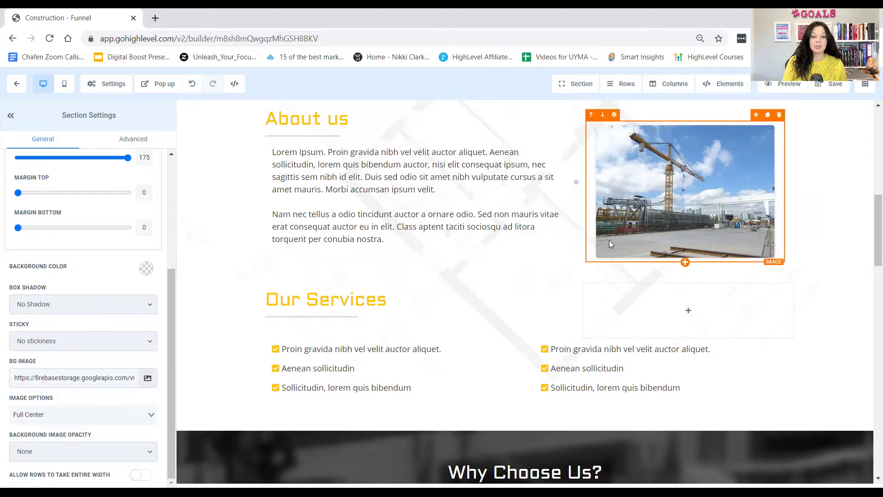
scroll(411, 306, "up", 10)
scroll(411, 306, "up", 1)
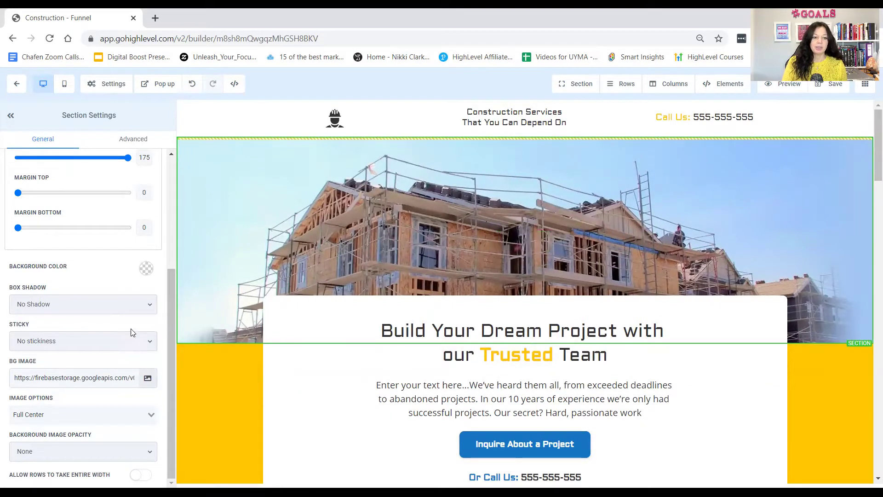
triple_click(105, 377)
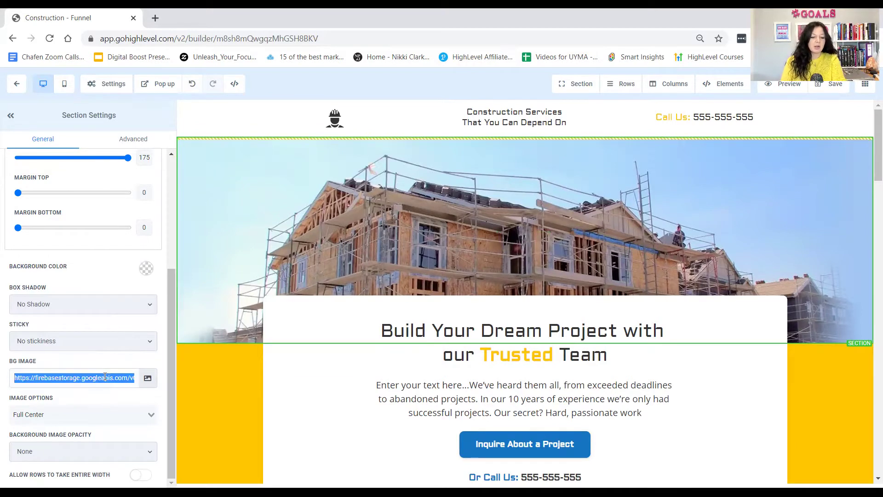
key("BackSpace")
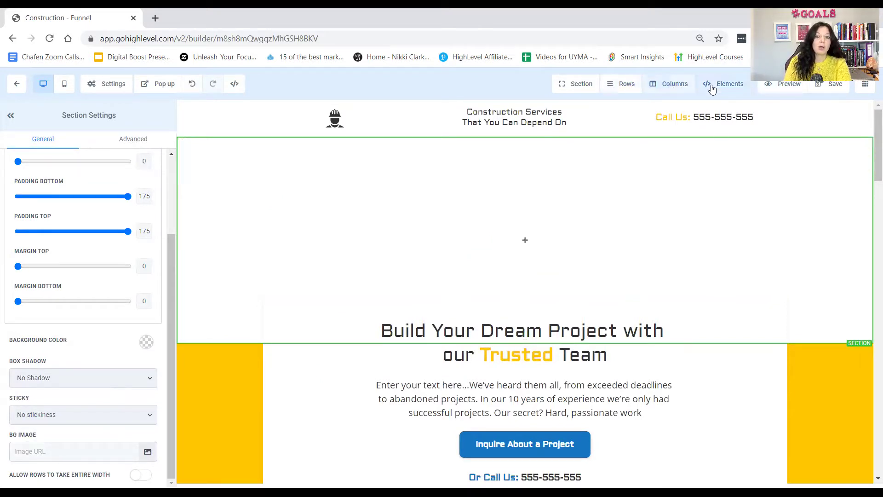
mouse_move(616, 184)
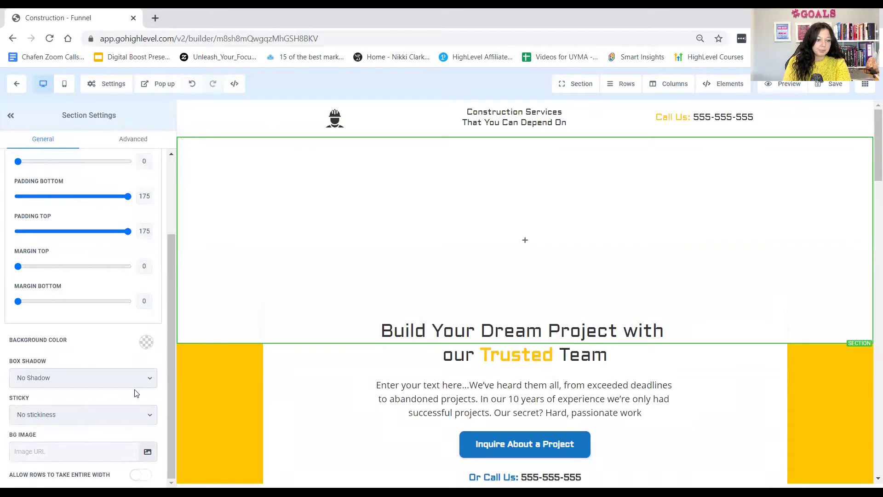
- Use the crane construction-site photo from the Media Library as the hero section's background
left_click(148, 452)
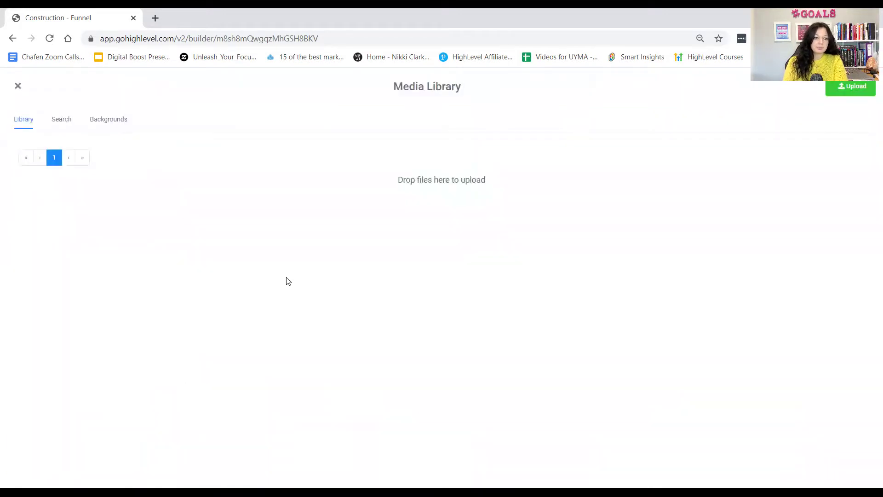
mouse_move(250, 306)
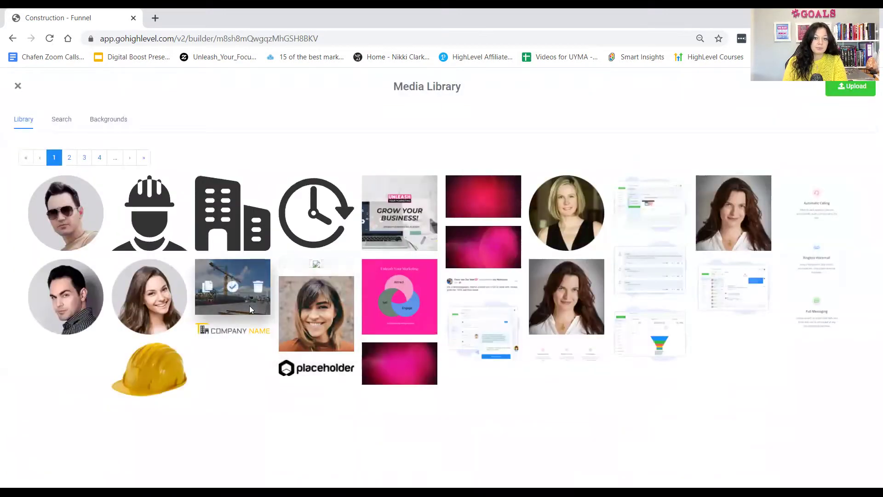
left_click(232, 286)
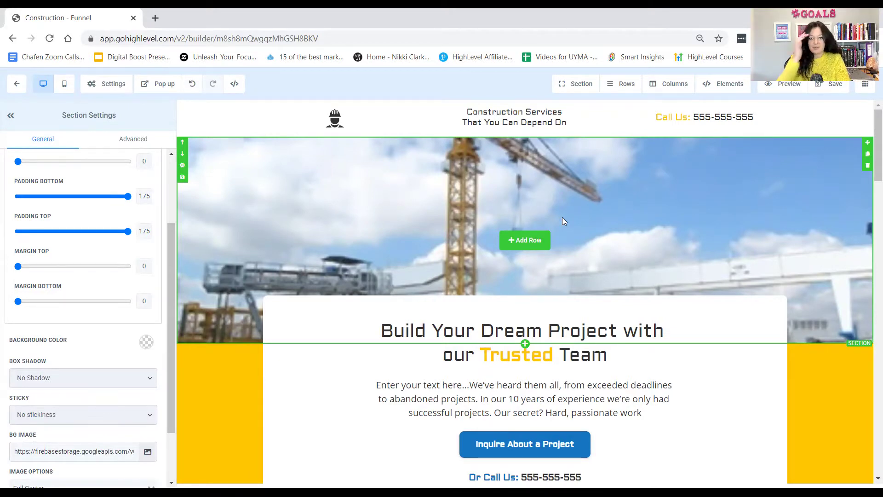
scroll(598, 287, "down", 3)
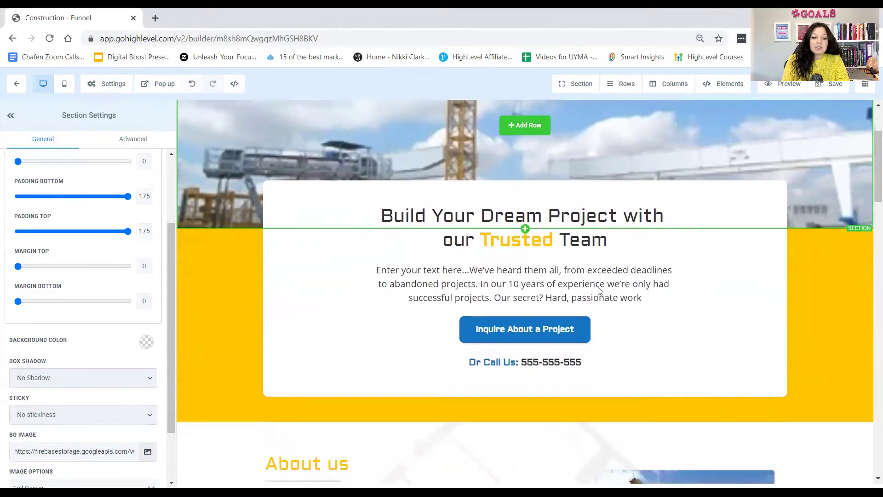
left_click(576, 242)
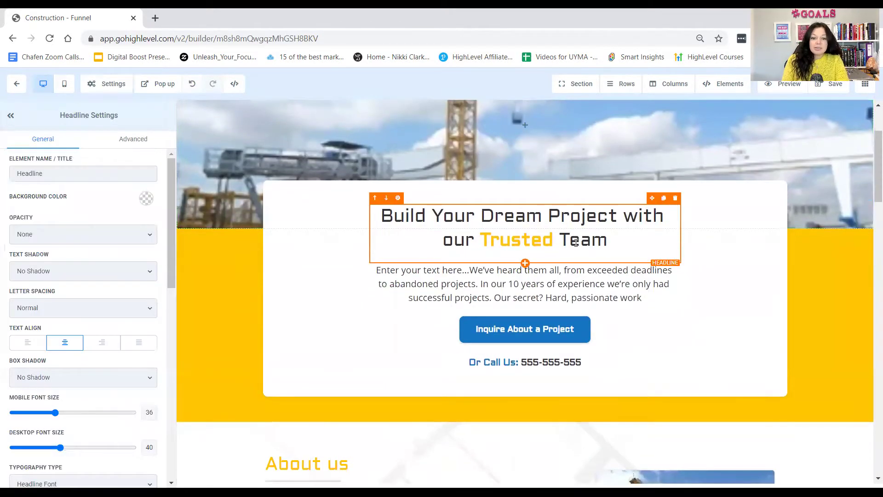
left_click(565, 330)
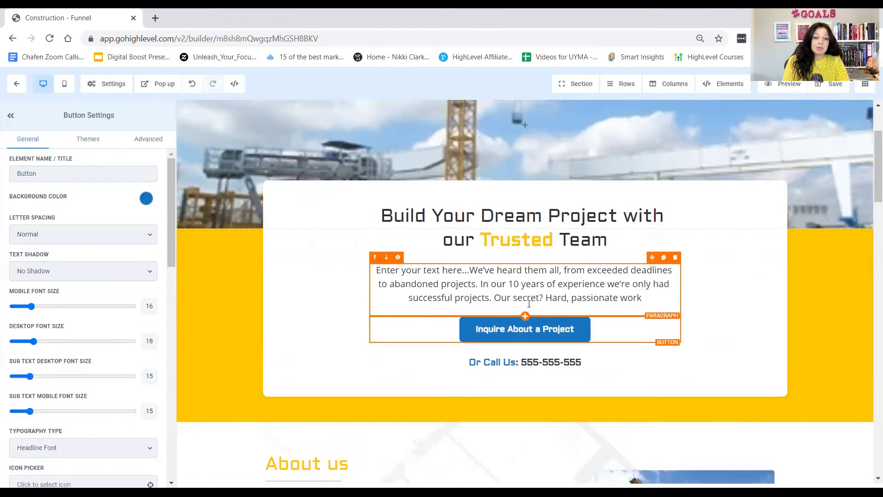
scroll(529, 234, "up", 3)
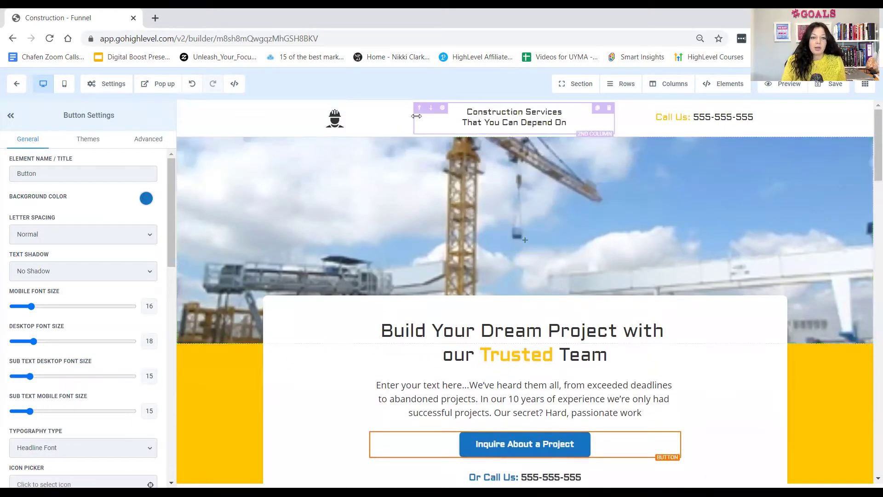
left_click(361, 165)
scroll(536, 277, "down", 20)
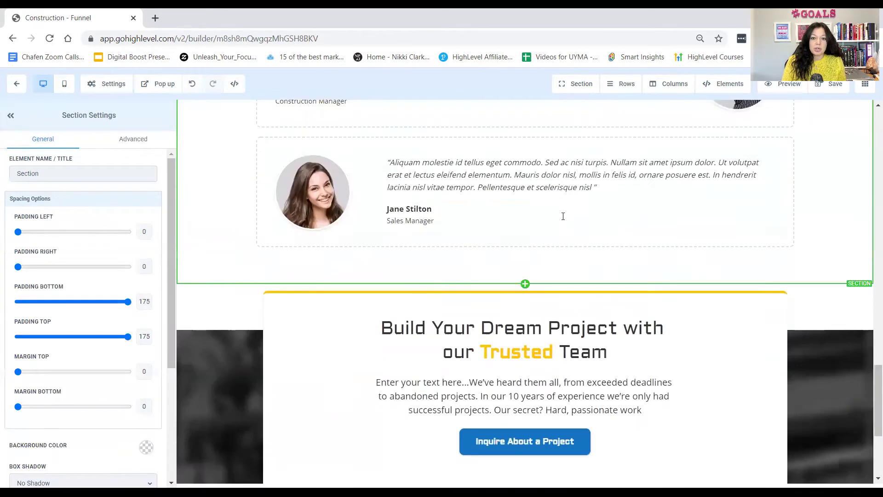
- Add a full-width section below the footer with a single-column row and a headline
scroll(563, 216, "down", 4)
left_click(571, 85)
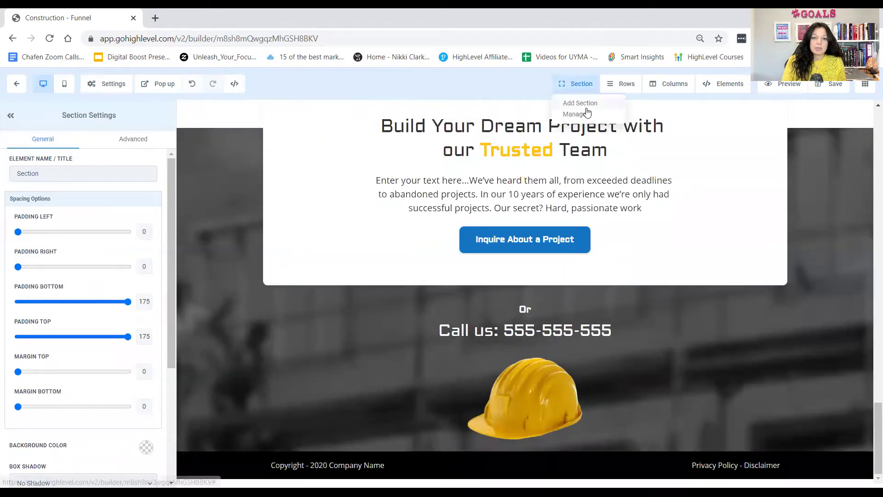
left_click(581, 104)
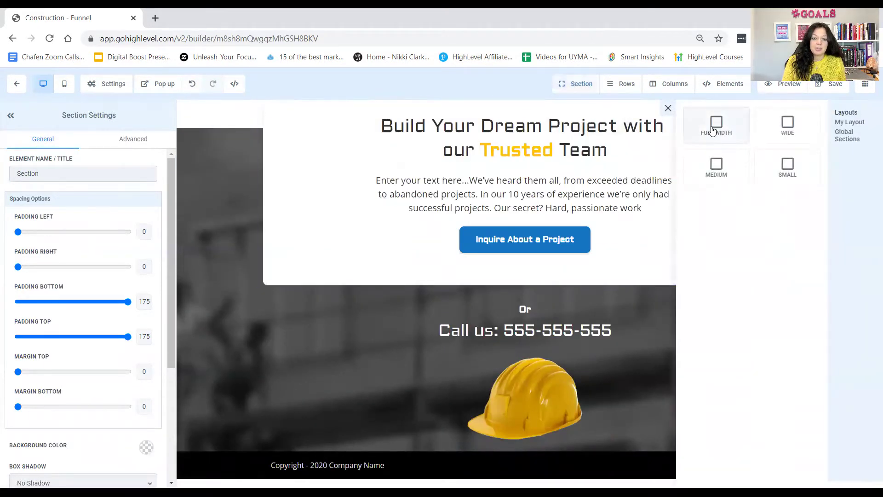
left_click_drag(462, 468, 466, 466)
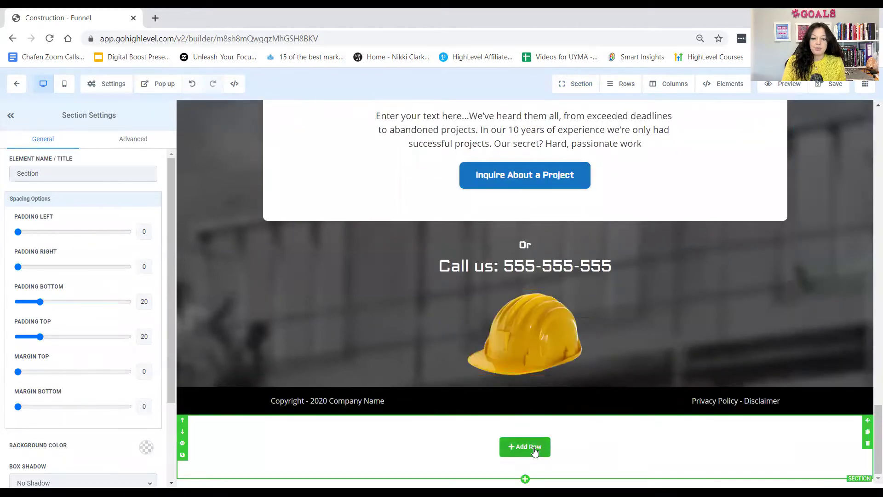
left_click(534, 449)
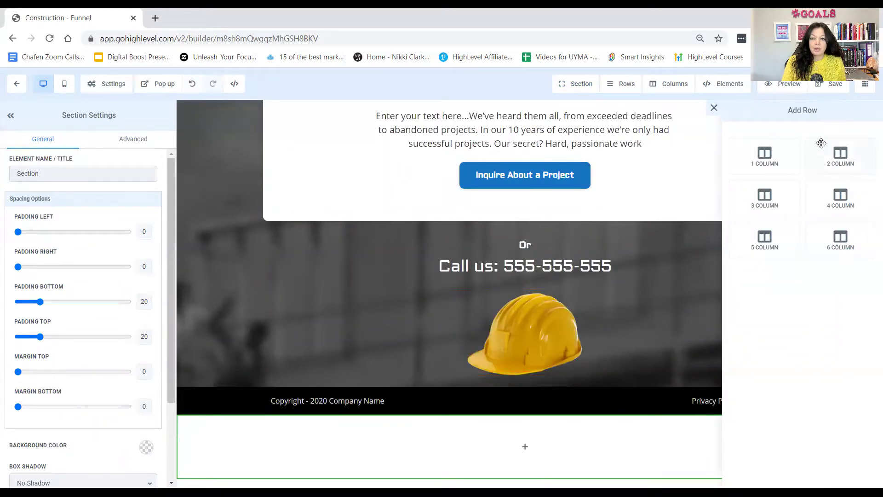
left_click(765, 159)
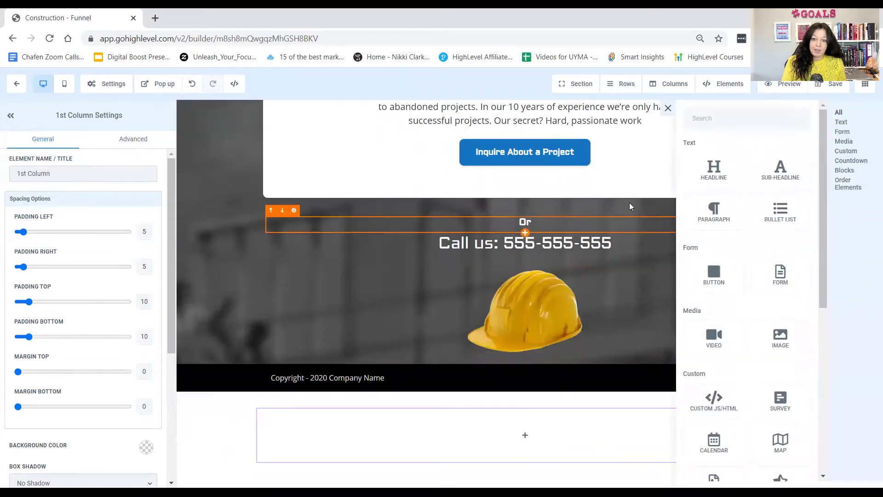
left_click(714, 170)
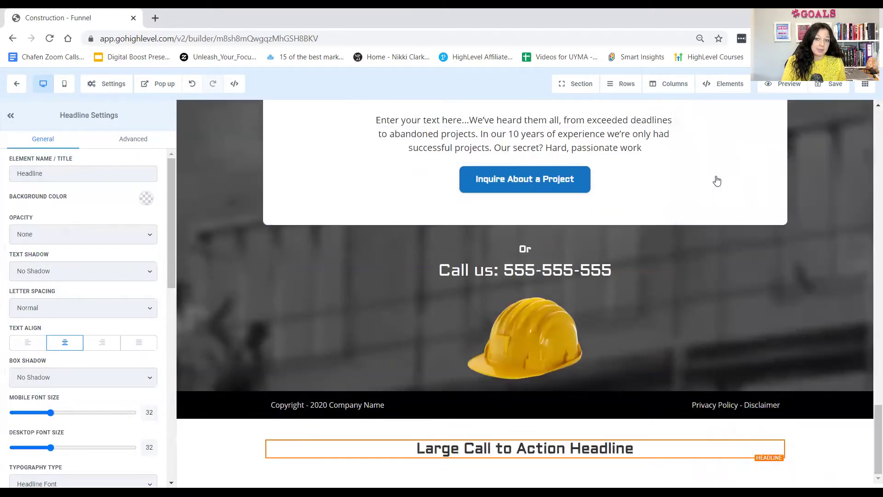
- Replace the headline placeholder with 'My awesome construction company', correcting the typos
triple_click(515, 447)
type("My awesome constructi")
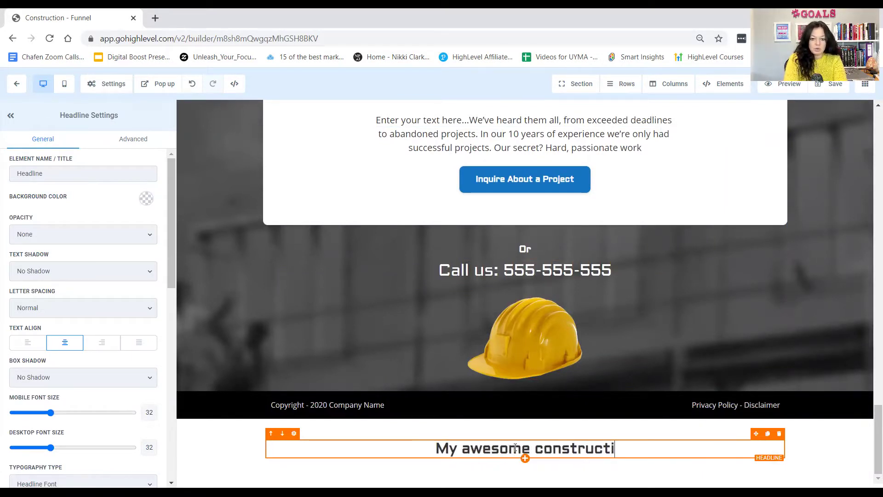
type("on cmo")
key("BackSpace")
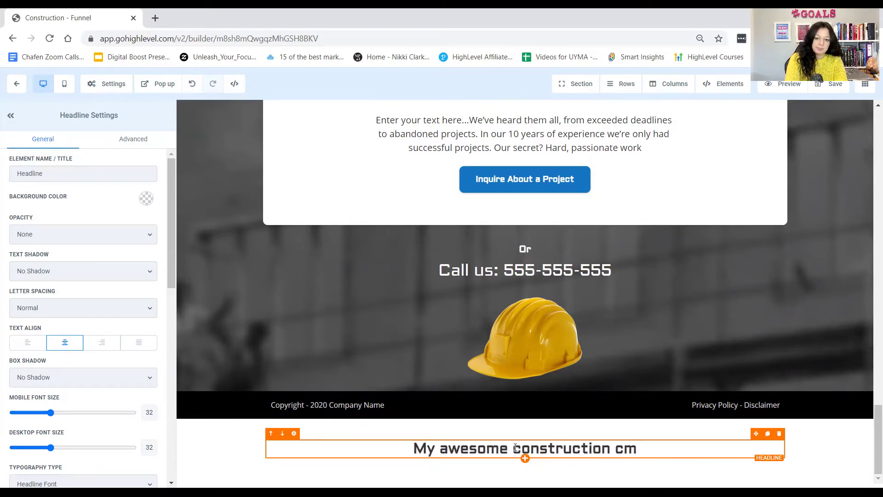
key("BackSpace")
type("omapny")
key("BackSpace")
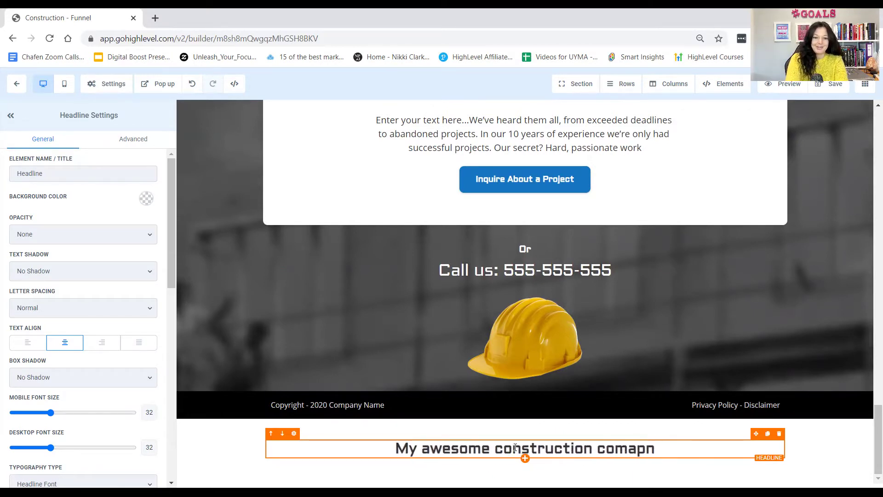
key("BackSpace")
key("BackSpace")
type("pn")
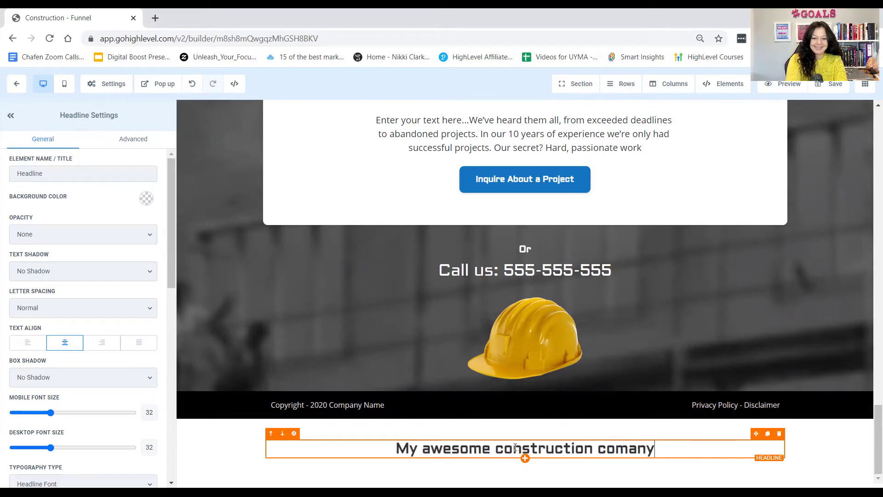
type("y")
key("BackSpace")
key("BackSpace")
key("BackSpace")
key("BackSpace")
type("pany")
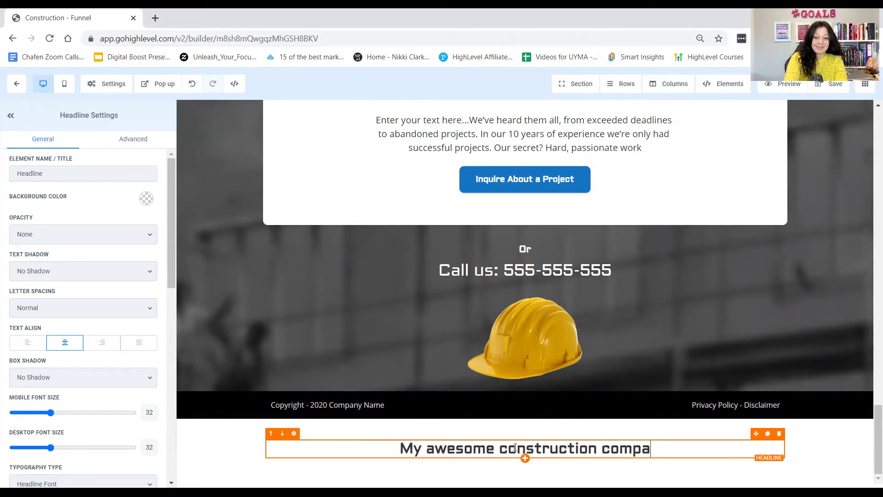
- Add a sub-headline reading 'This rocks' under the headline
left_click(460, 354)
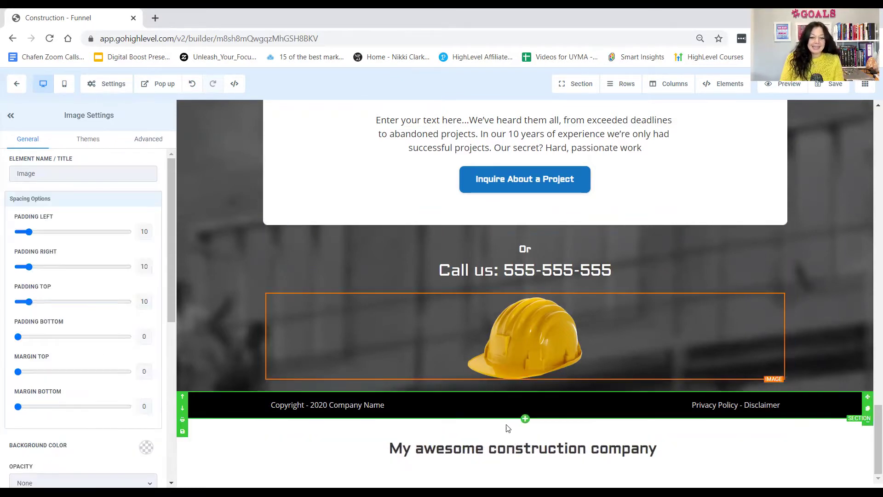
left_click(525, 467)
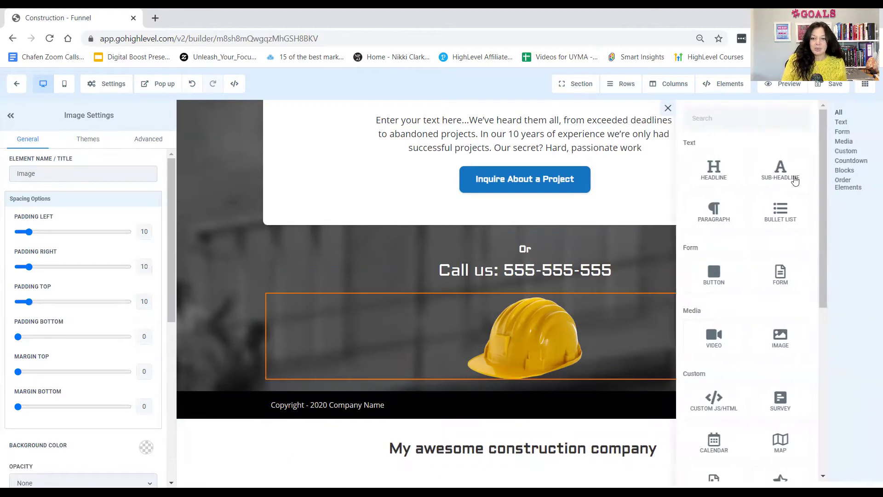
left_click(795, 180)
triple_click(600, 466)
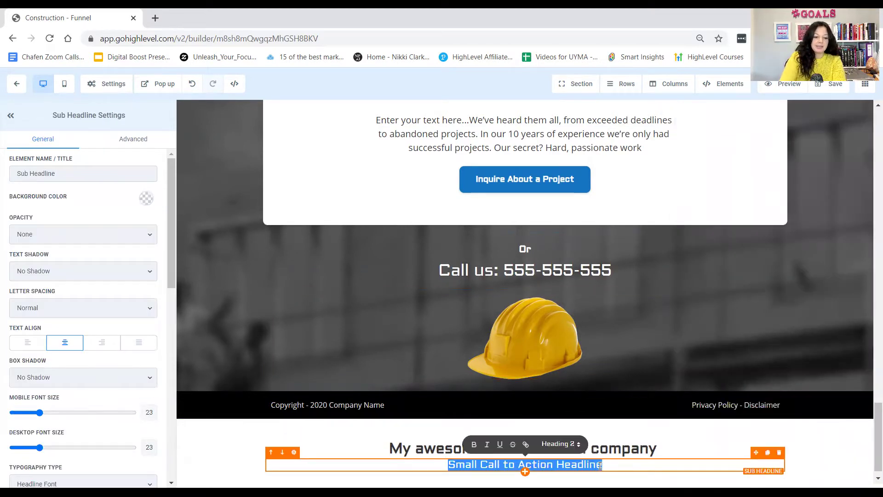
type("This rocks")
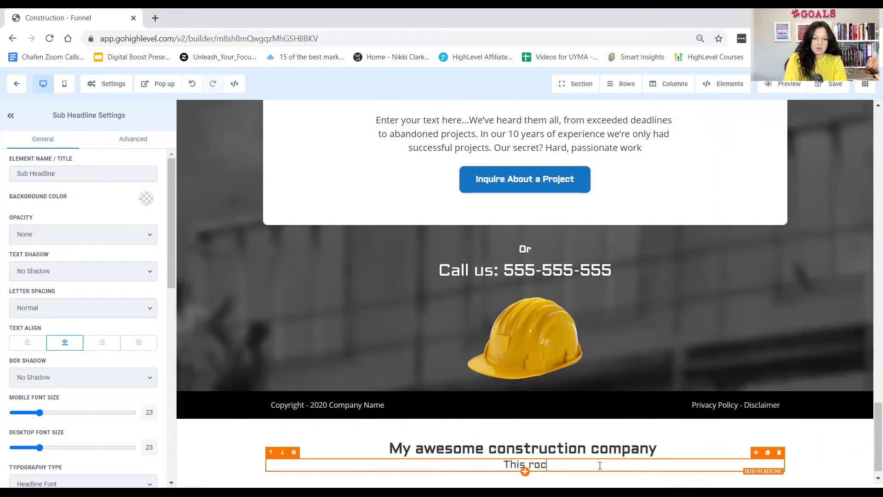
left_click(635, 382)
scroll(528, 465, "down", 1)
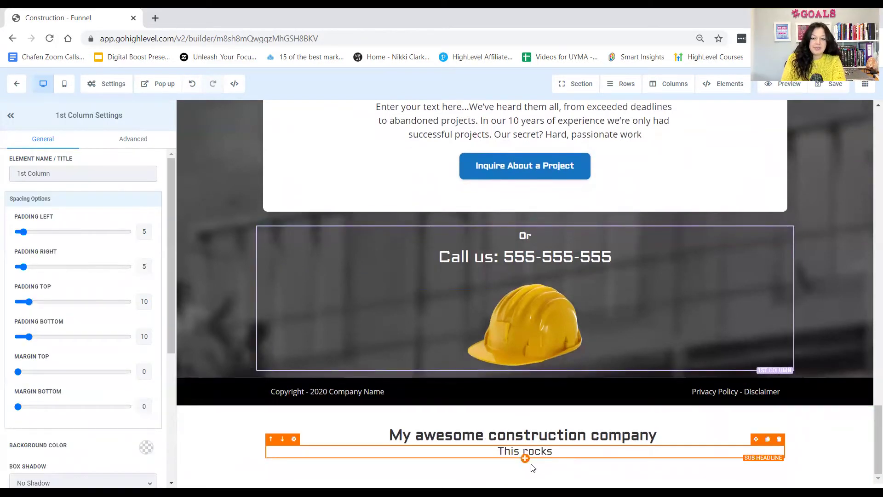
- Add a paragraph reading 'This is what is all about....' below the sub-headline
left_click(527, 460)
left_click(717, 223)
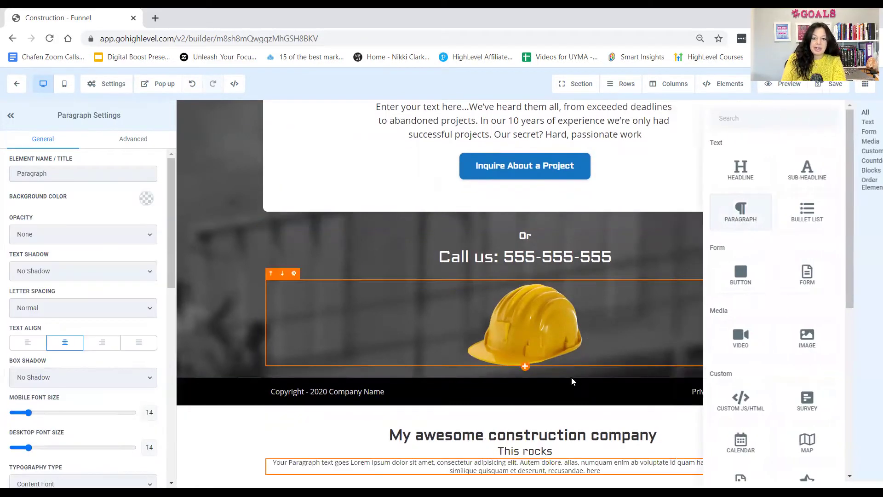
triple_click(561, 453)
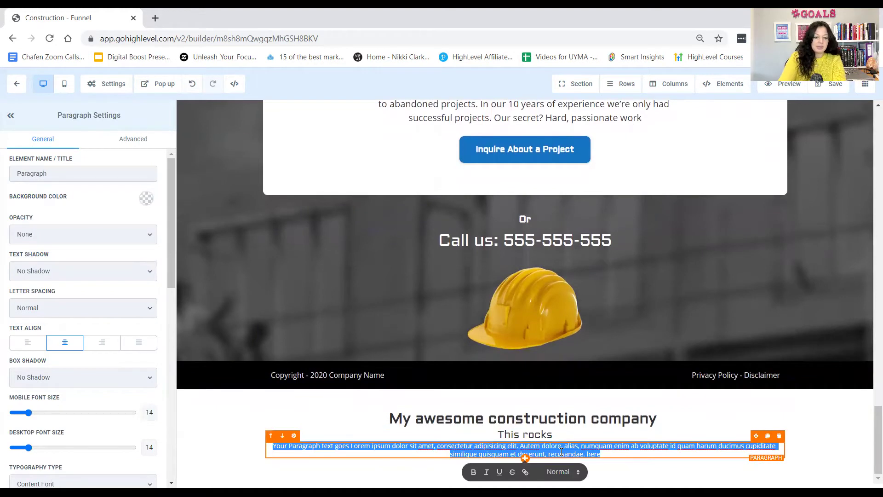
type("This is wah")
key("BackSpace")
key("BackSpace")
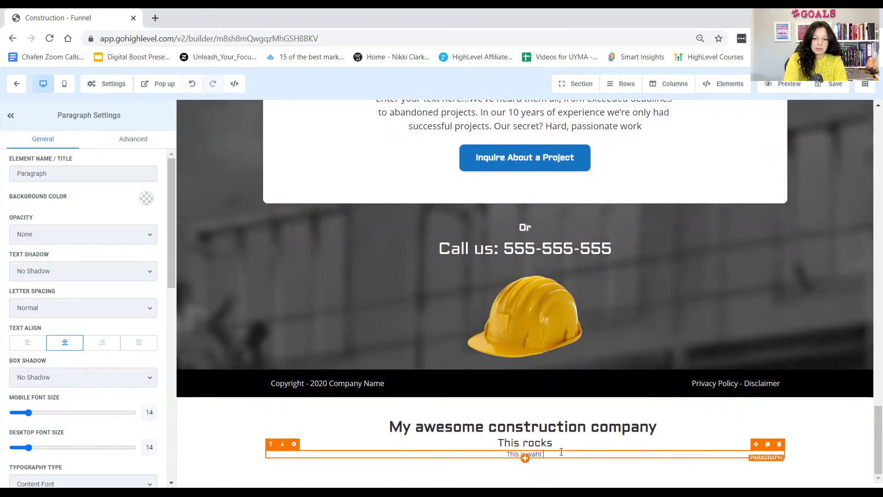
type("hat is ")
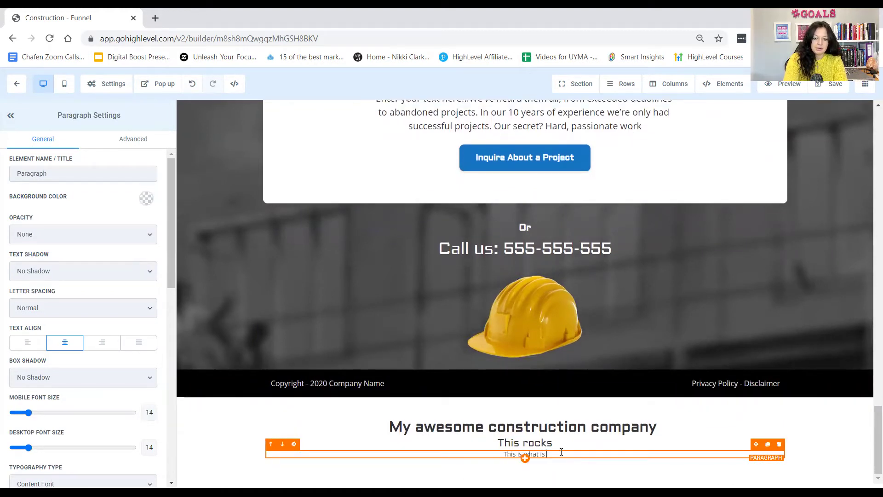
type("all about....")
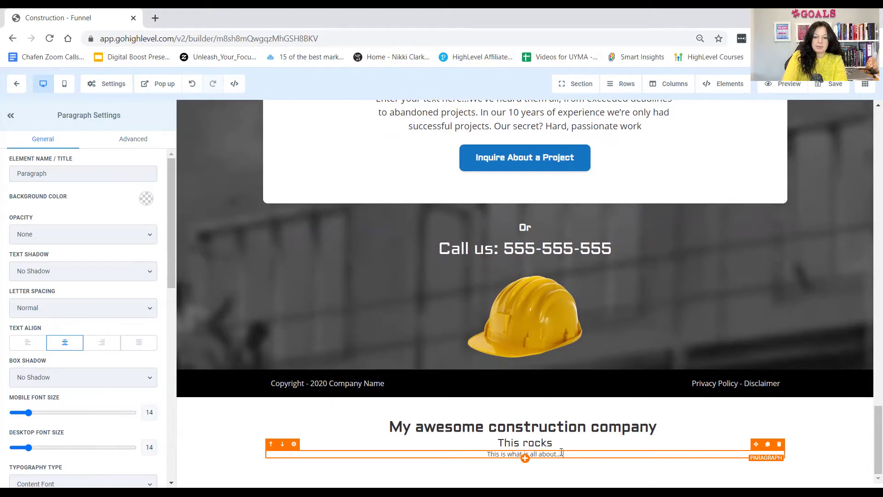
left_click(575, 355)
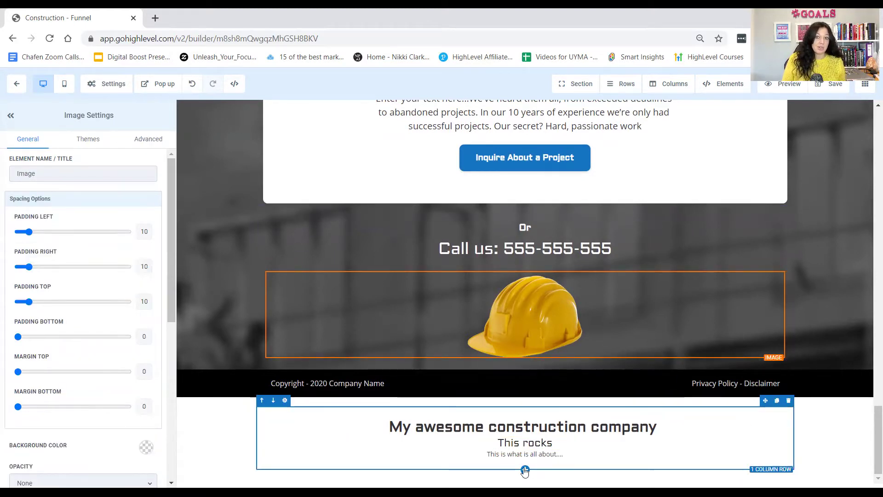
left_click(524, 470)
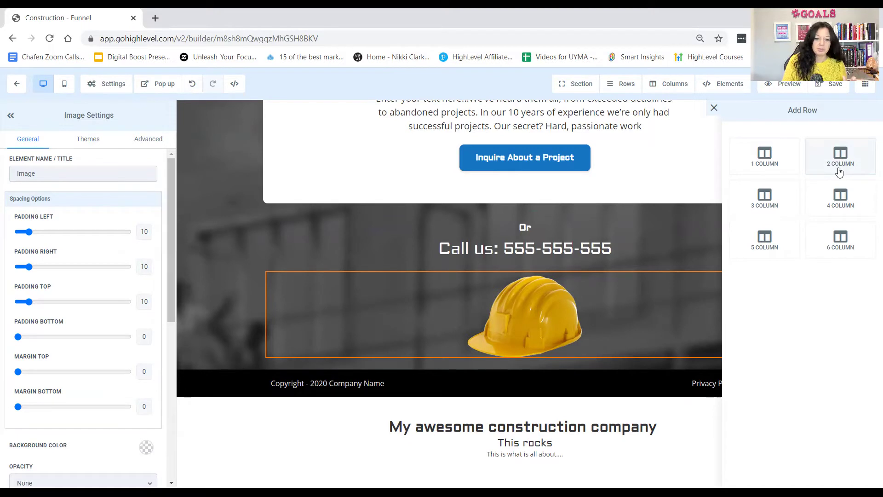
- Drop a two-column row below the text, undoing a mistakenly added image and sign-up button
left_click_drag(547, 440, 420, 429)
left_click(417, 432)
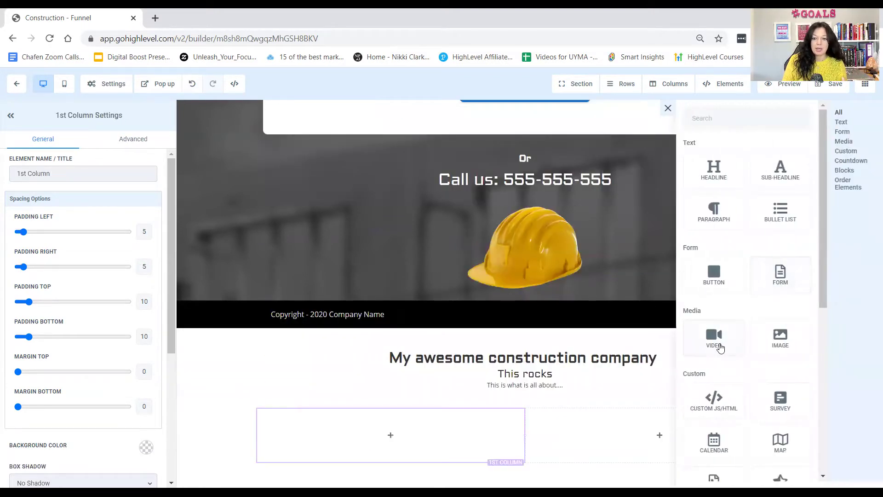
left_click(780, 338)
scroll(664, 427, "down", 2)
left_click(662, 386)
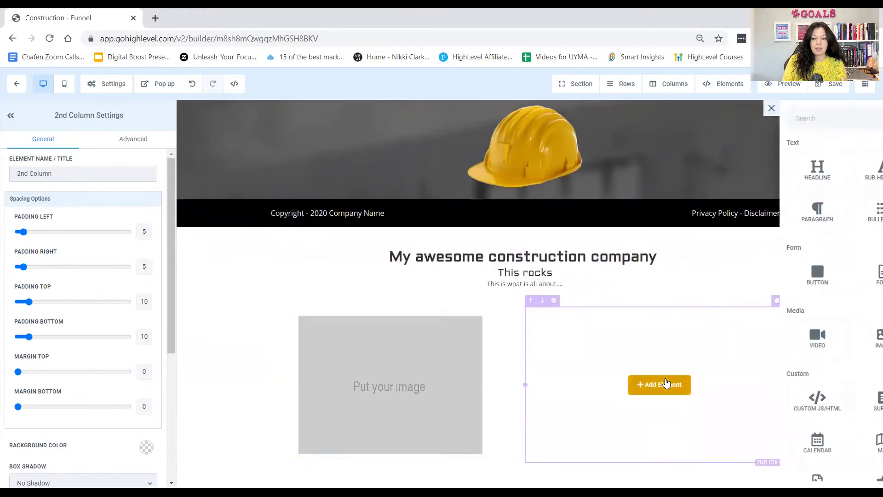
left_click(712, 278)
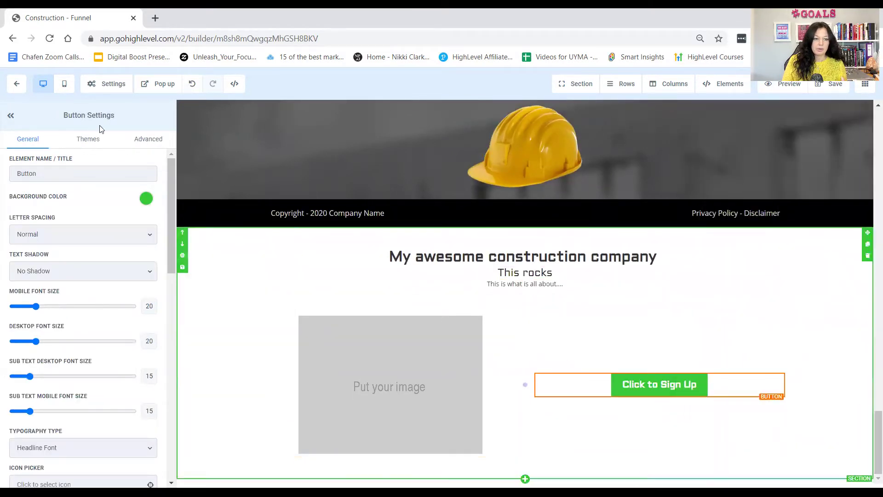
left_click(192, 83)
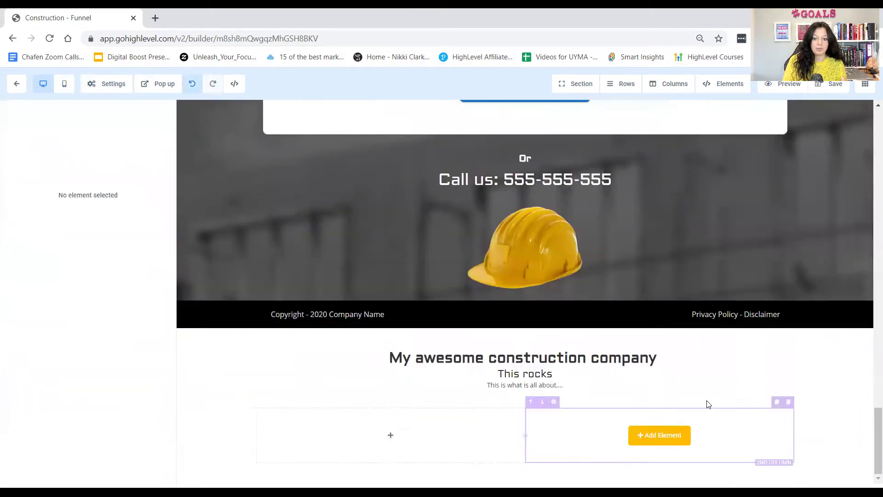
- Put a video in the left column and an image in the right column
left_click(390, 436)
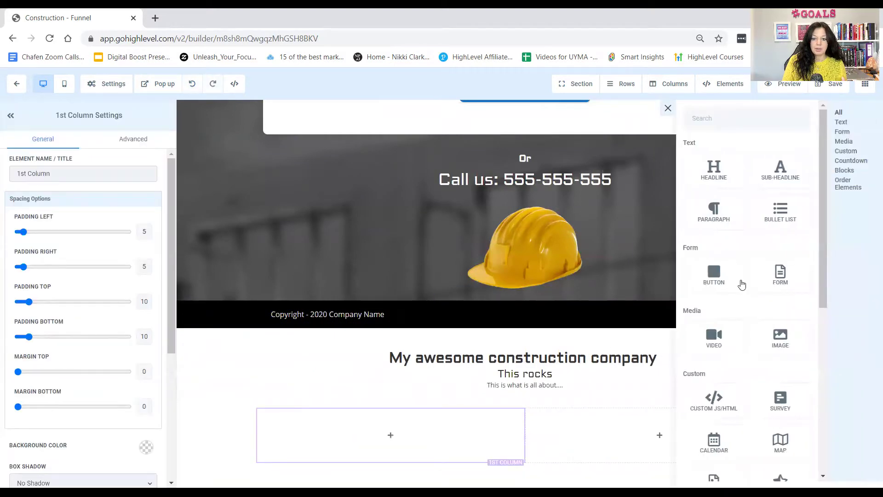
left_click(706, 341)
scroll(681, 364, "down", 2)
left_click(670, 387)
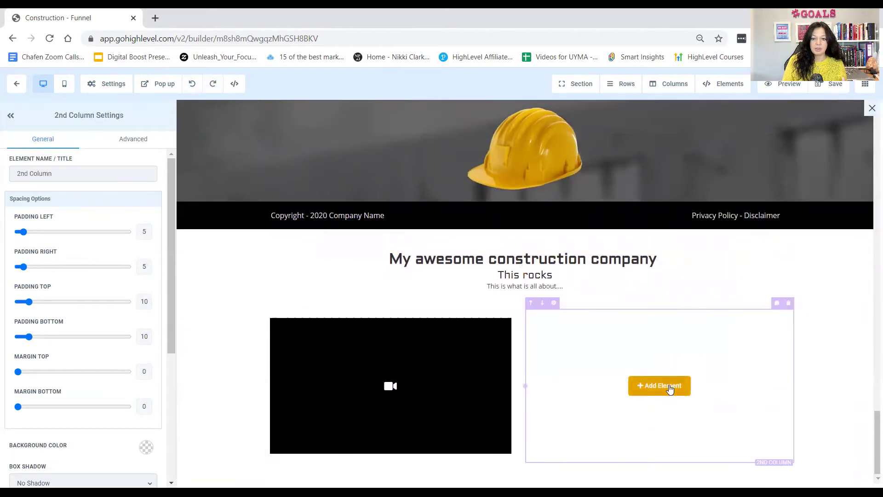
scroll(782, 354, "down", 3)
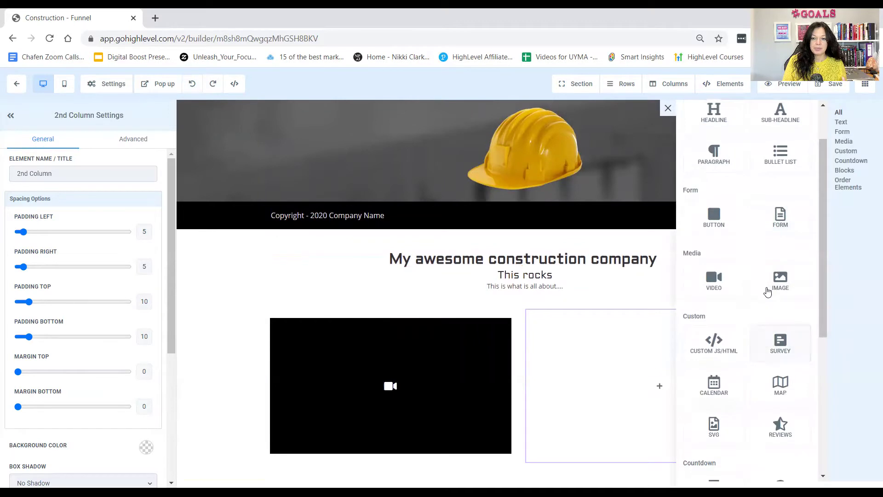
left_click(778, 285)
left_click(380, 368)
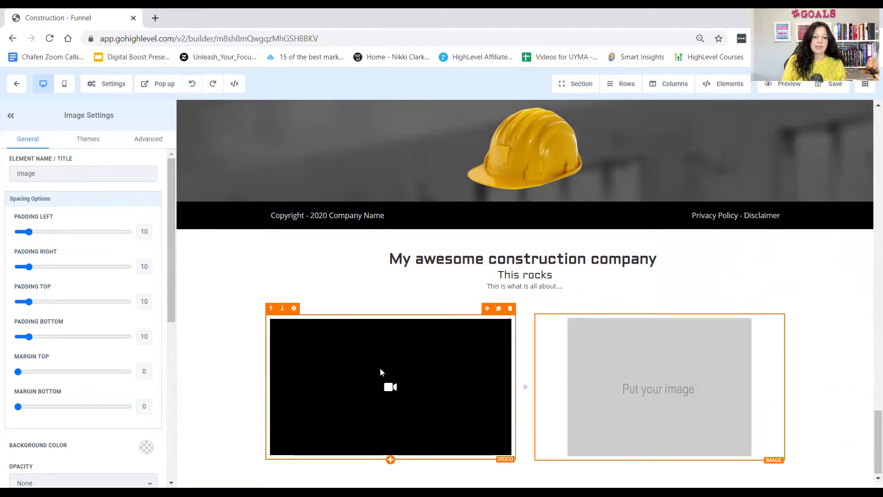
- Set the bottom-left video's type to Youtube and place the cursor in its Video URL field
scroll(41, 368, "down", 3)
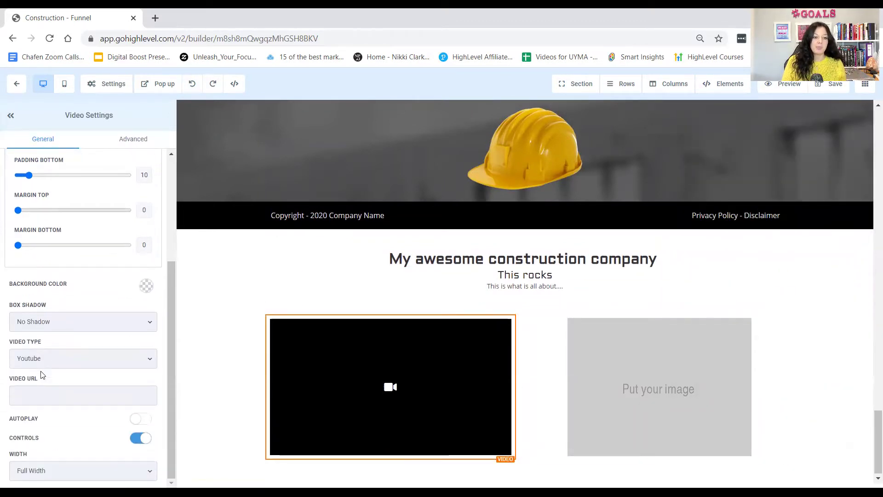
left_click(57, 363)
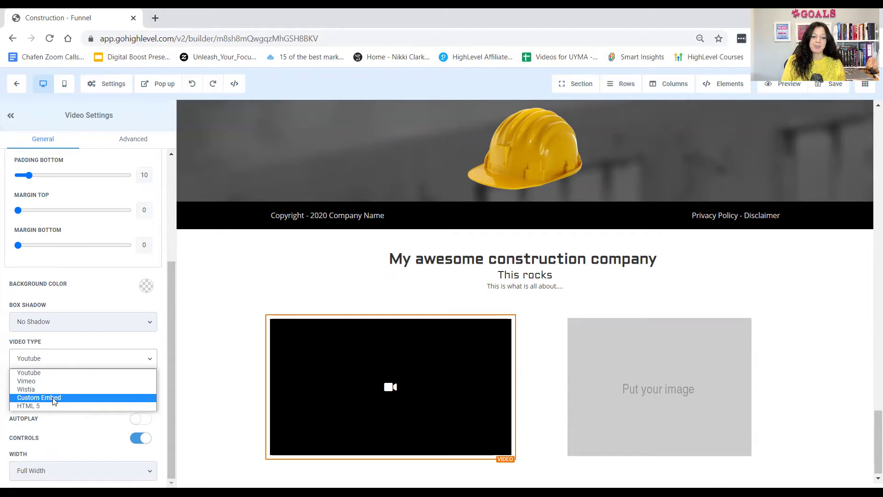
left_click(337, 408)
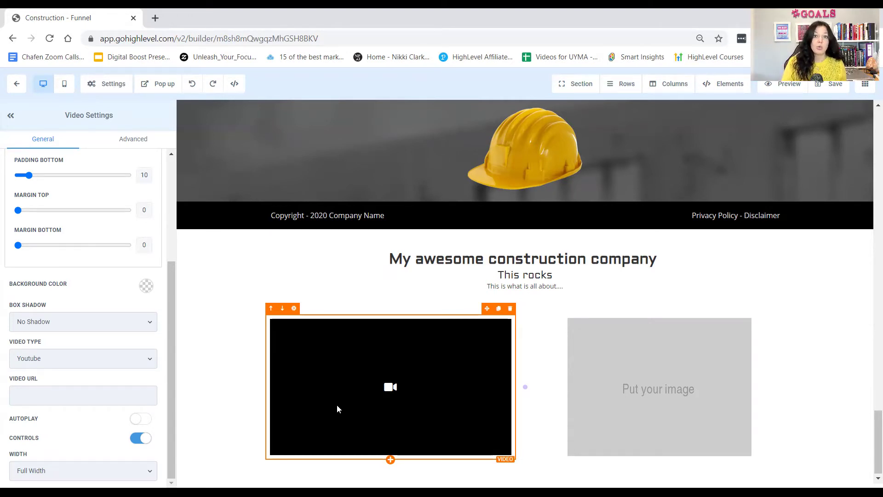
left_click(54, 363)
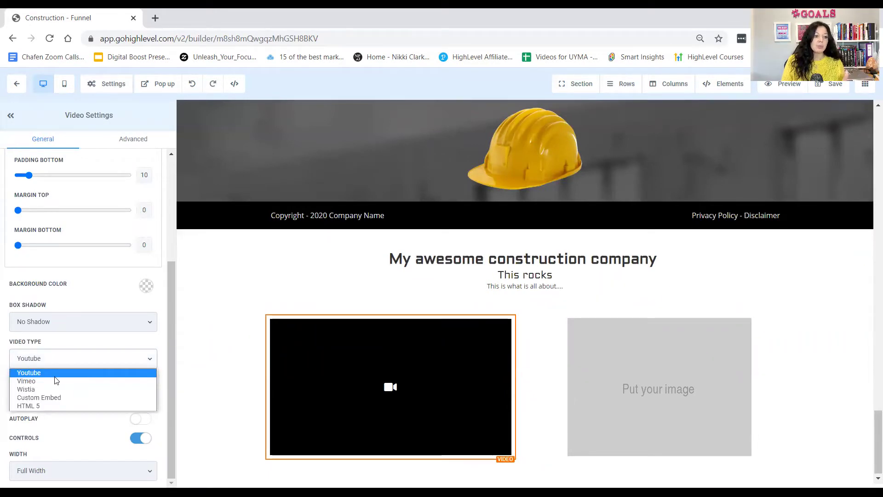
left_click(51, 373)
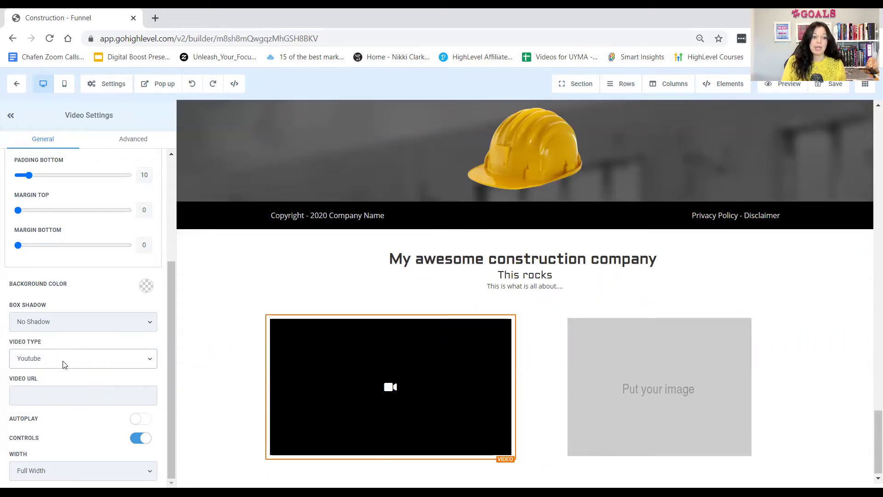
left_click(62, 400)
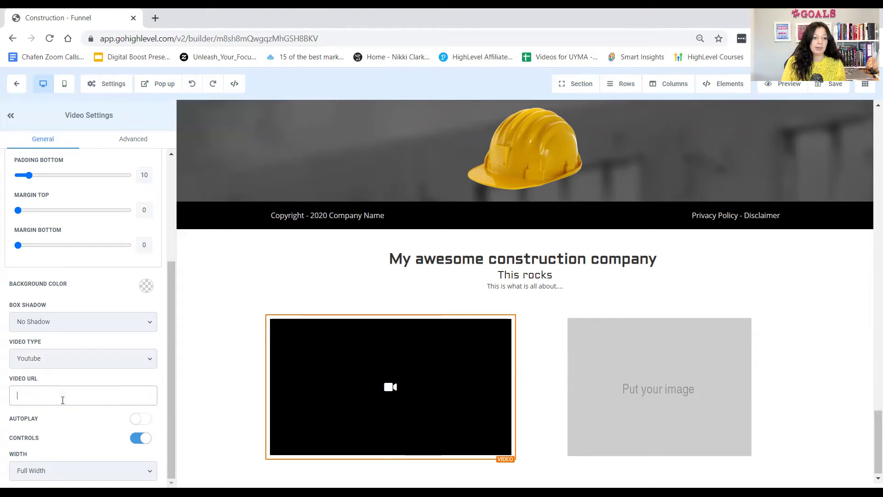
- Replace the right-column image placeholder with the Grow Your Business picture from the Media Library
left_click(599, 356)
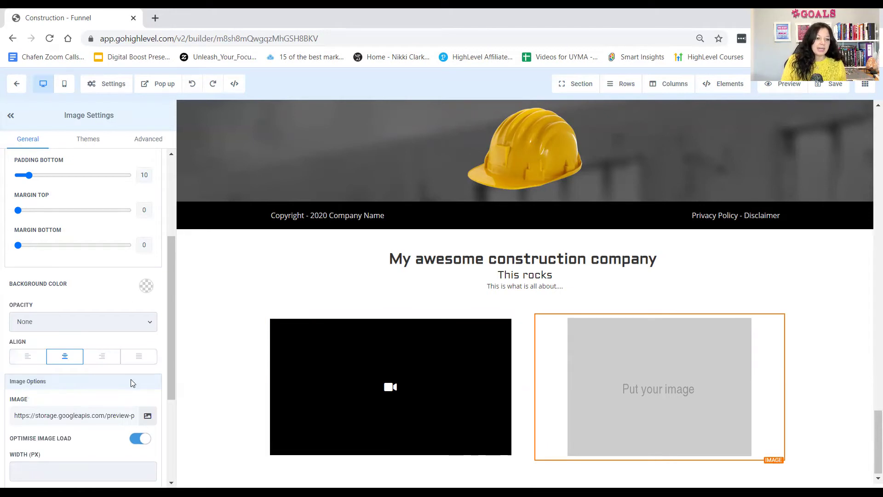
left_click(147, 416)
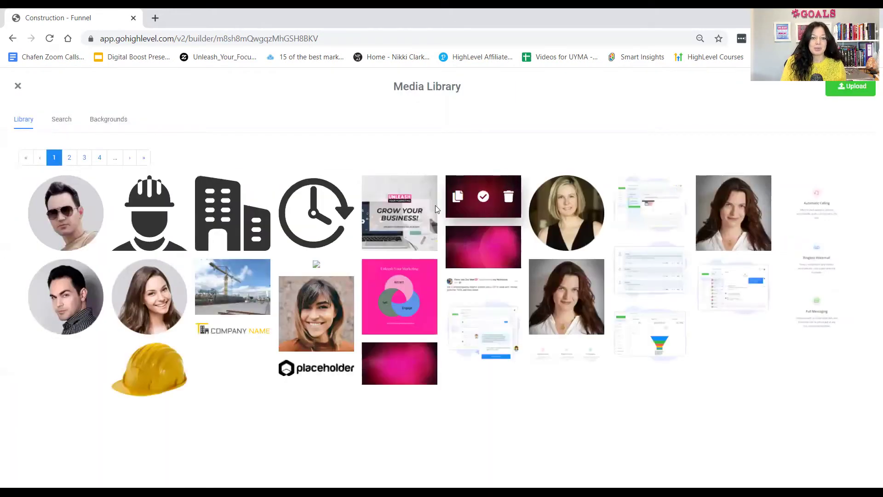
left_click(399, 212)
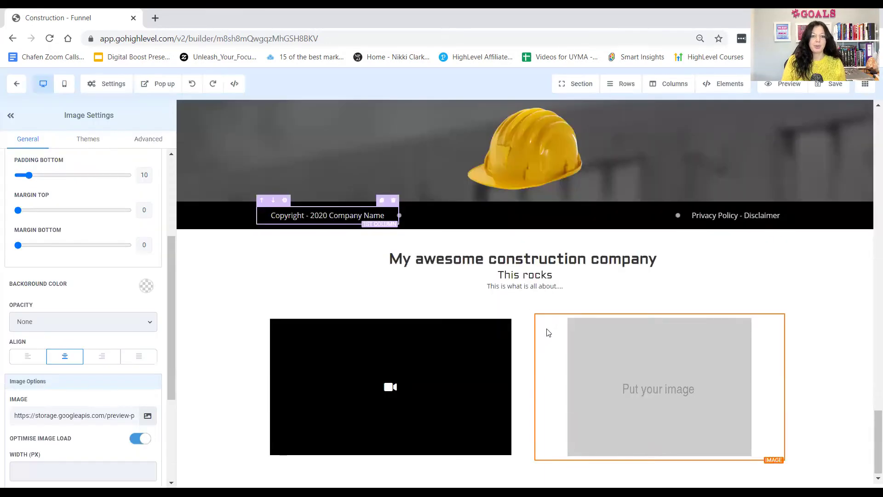
scroll(758, 400, "down", 2)
- Open the crane hero section's settings at the page top, then exit the editor
scroll(711, 379, "up", 12)
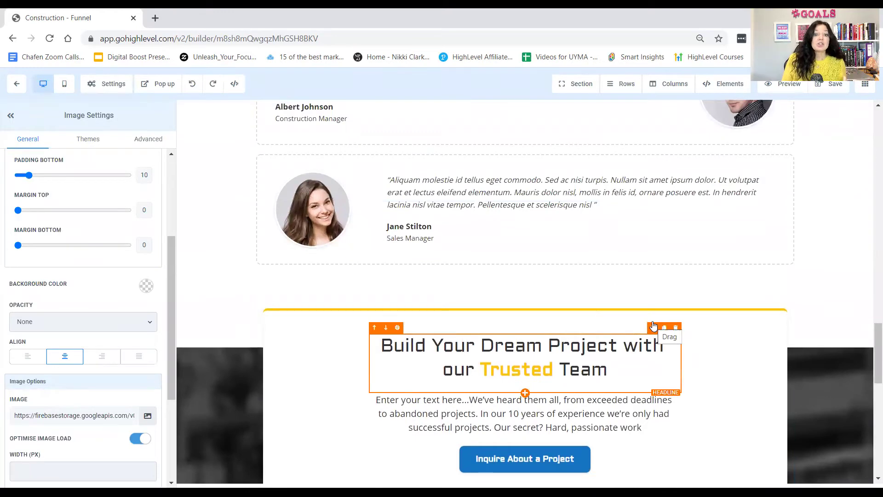
scroll(514, 236, "down", 6)
scroll(515, 236, "down", 1)
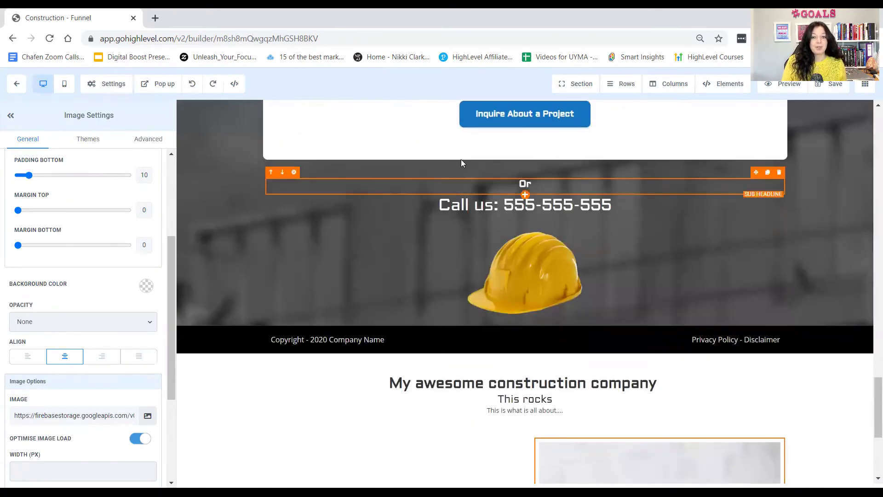
scroll(482, 135, "up", 7)
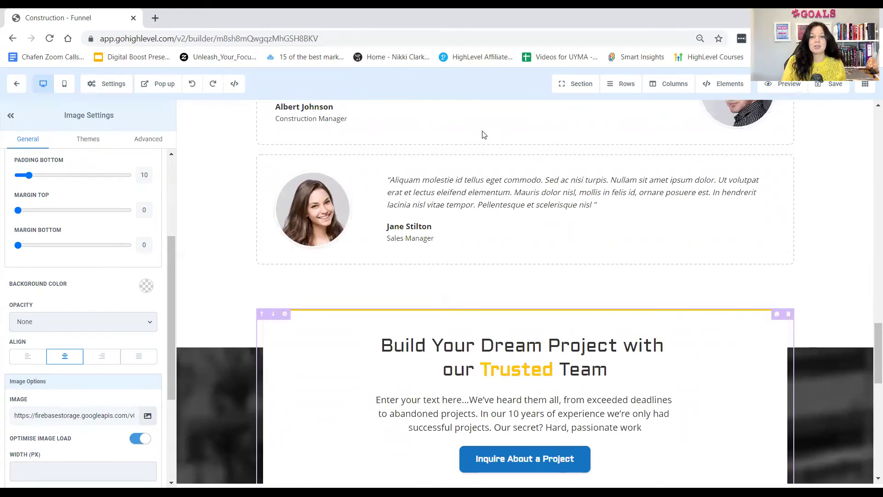
scroll(482, 135, "up", 14)
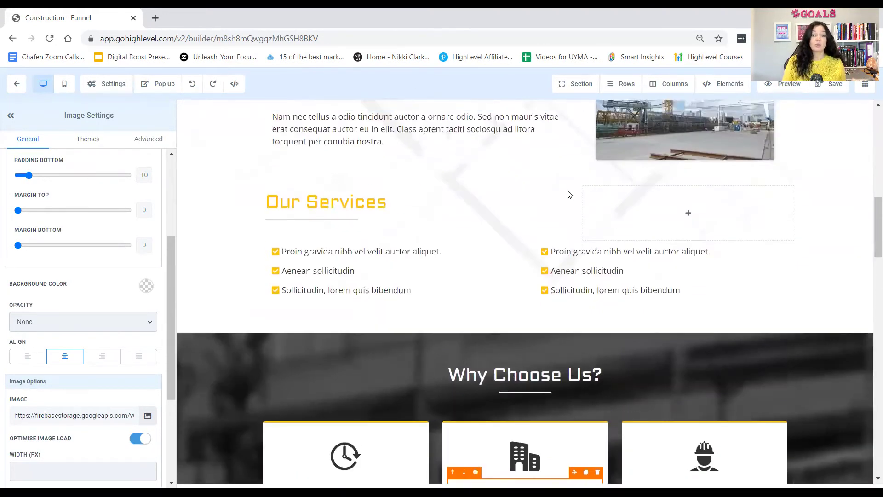
scroll(568, 195, "up", 7)
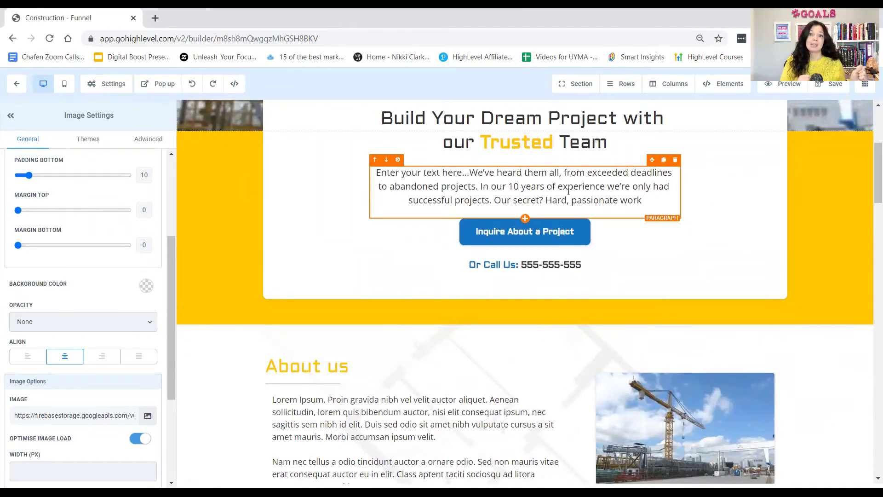
scroll(568, 192, "up", 4)
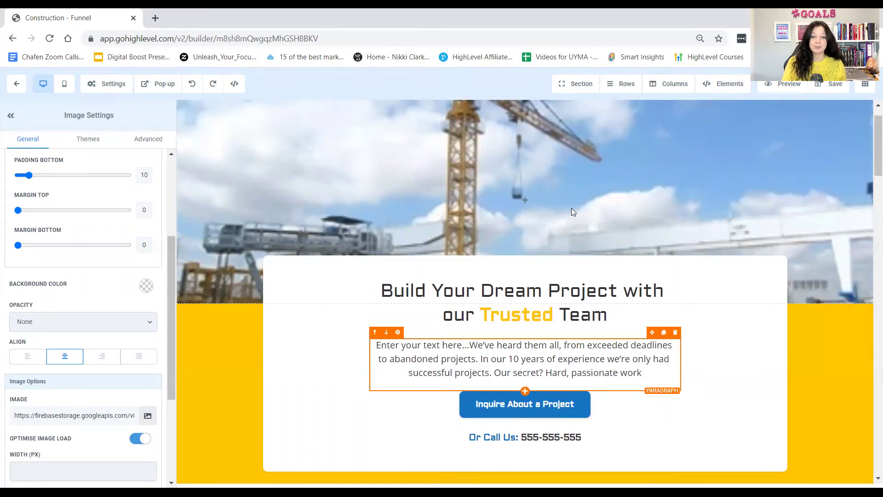
scroll(572, 210, "up", 1)
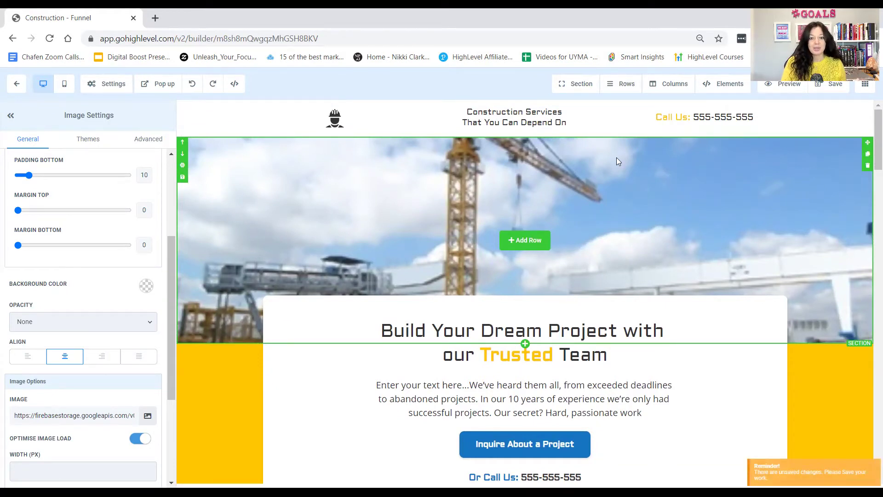
left_click(354, 178)
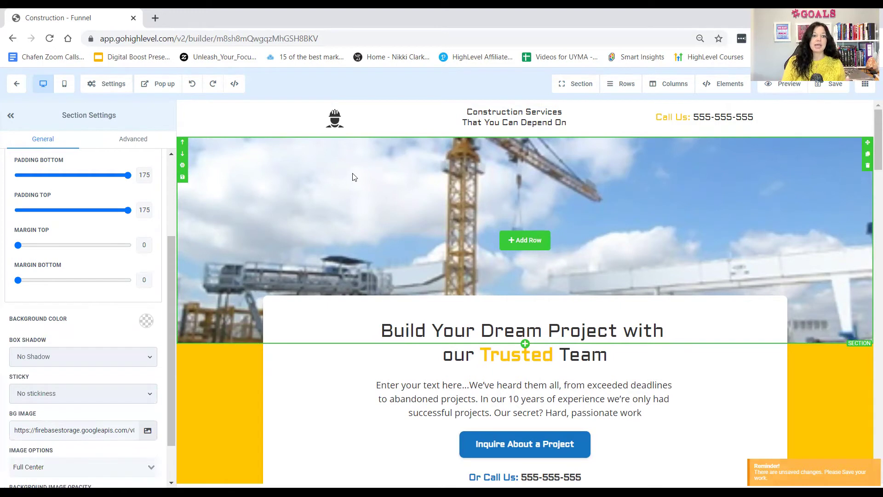
left_click(525, 240)
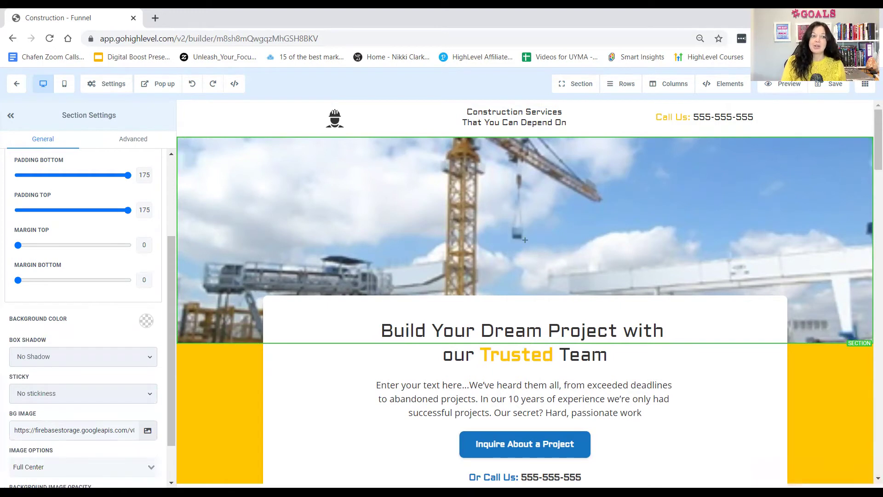
left_click(17, 88)
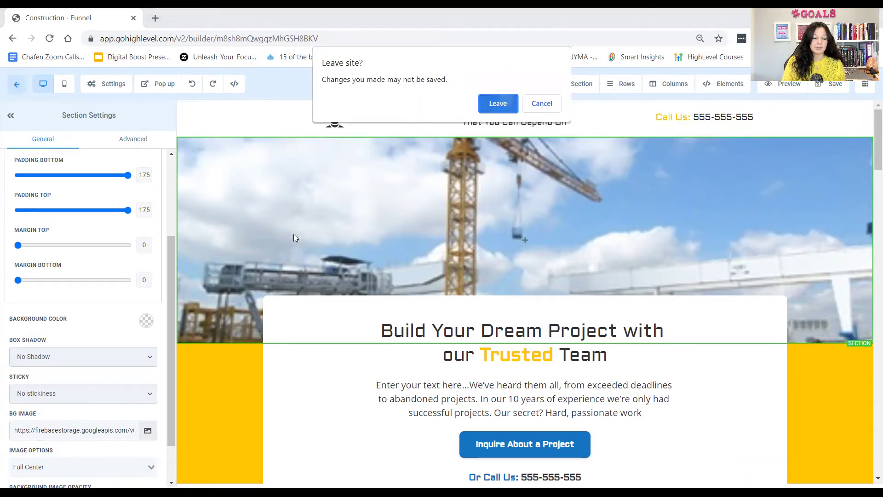
- Confirm Leave in the browser warning to return to the Construction funnel's Steps overview
key("Return")
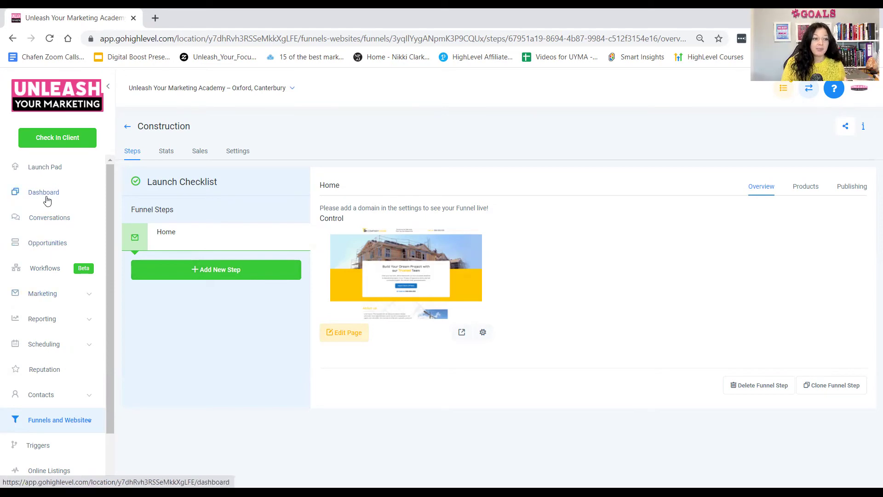
- Visit Opportunities, then expand Contacts and Funnels & Websites to open the Websites list
left_click(49, 247)
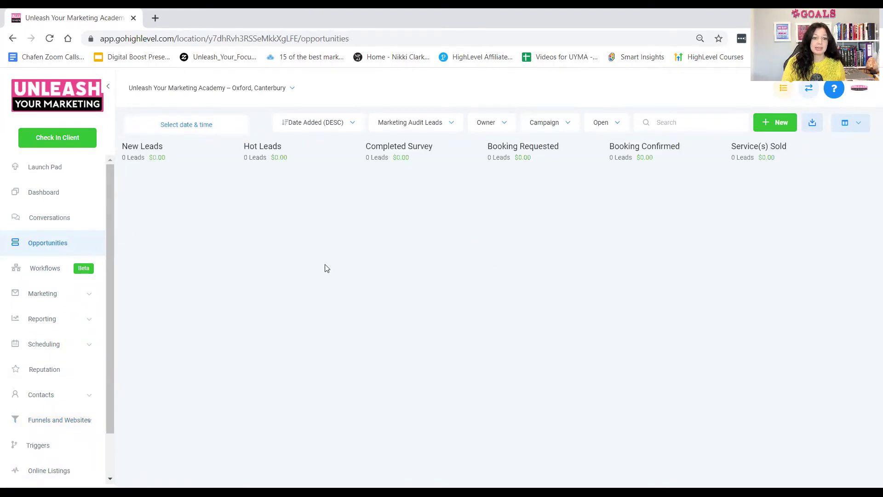
scroll(61, 247, "down", 1)
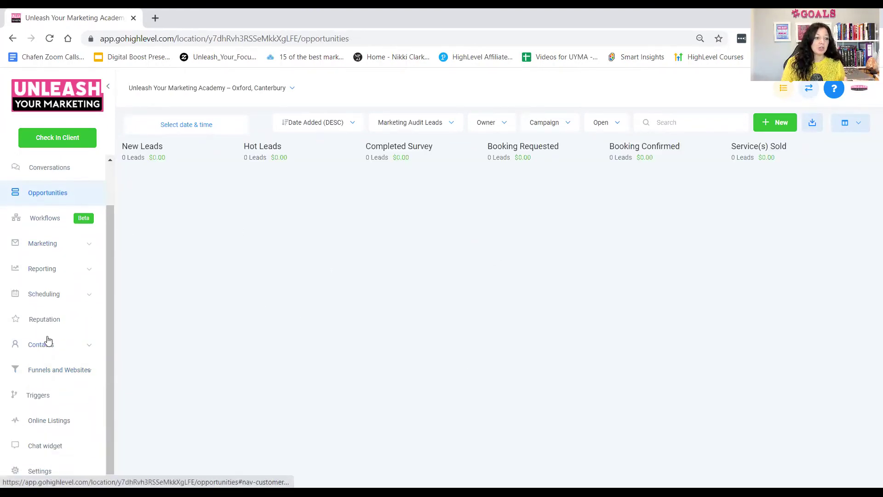
left_click(47, 352)
scroll(53, 368, "down", 2)
left_click(53, 373)
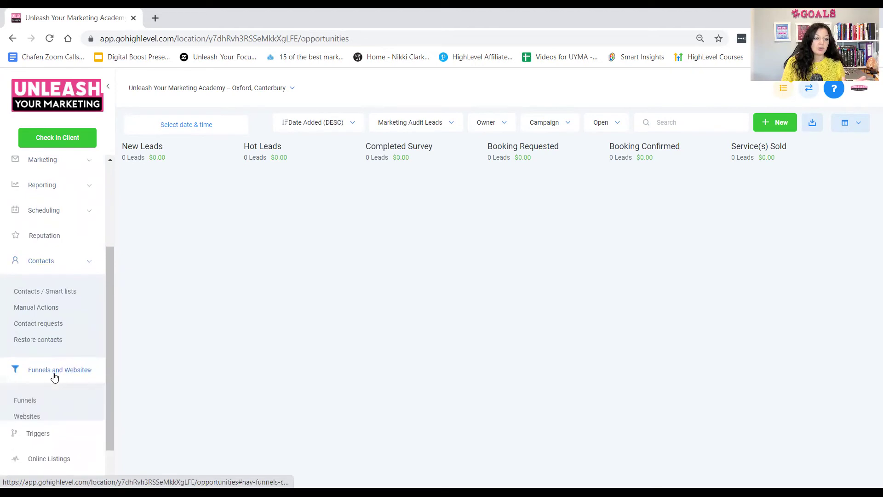
left_click(27, 417)
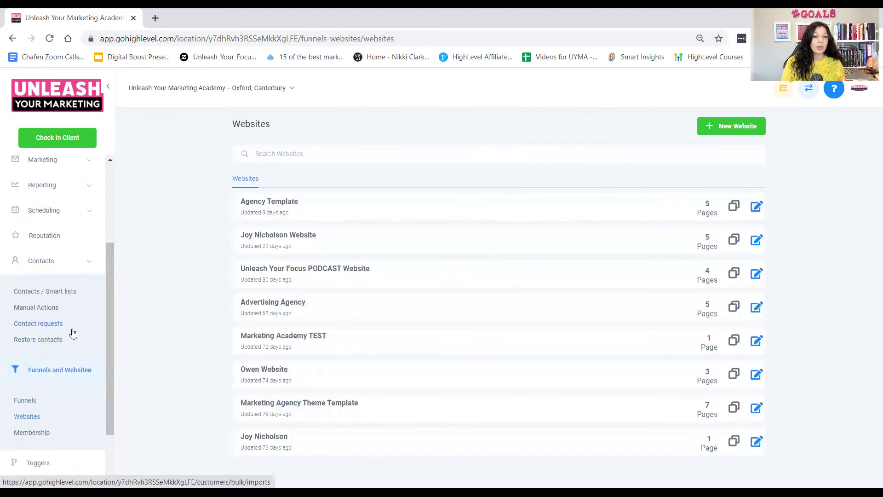
- Review the eight-site Websites list and expand Marketing in the sidebar
scroll(60, 307, "down", 1)
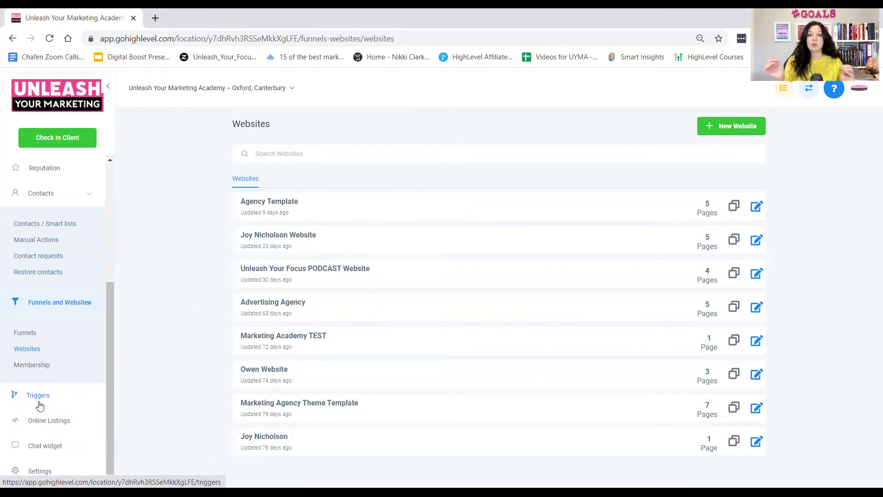
scroll(87, 269, "up", 3)
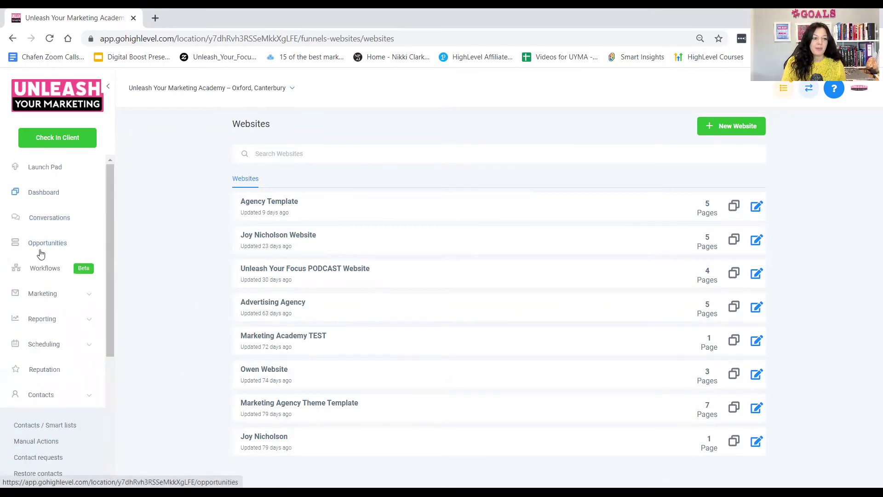
left_click(35, 300)
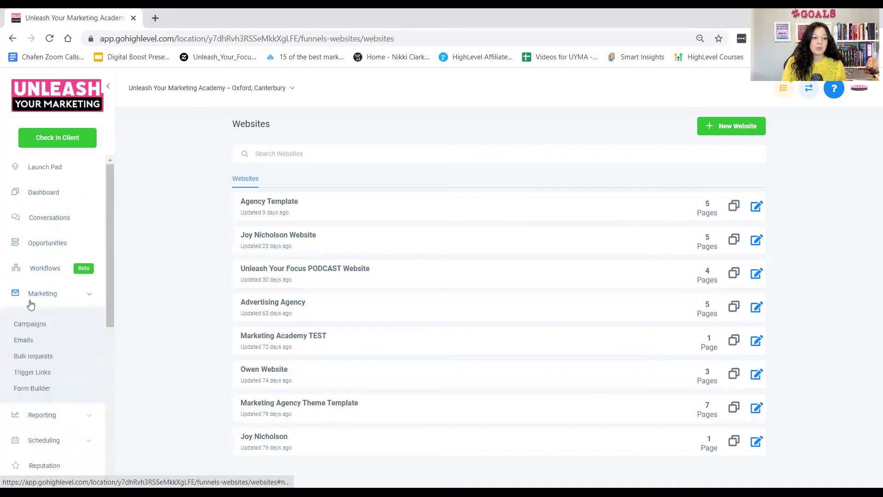
- Open Marketing > Emails and scroll through the account's builder emails
left_click(31, 341)
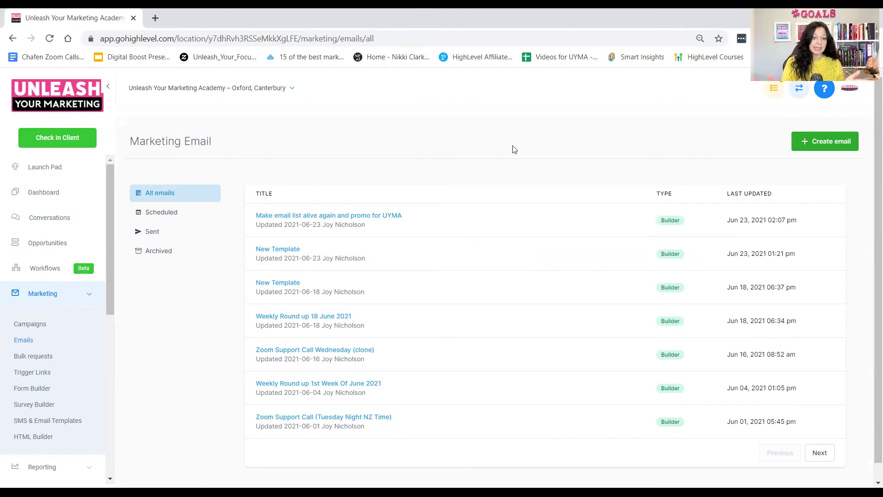
scroll(46, 356, "down", 5)
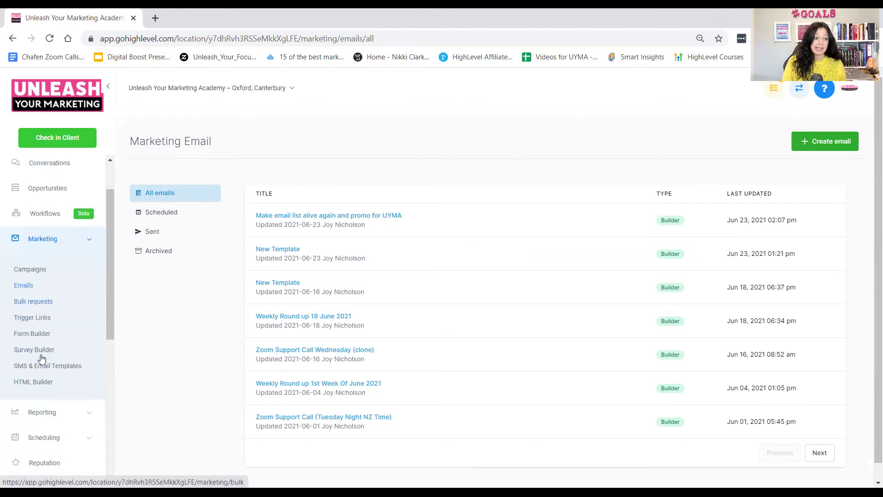